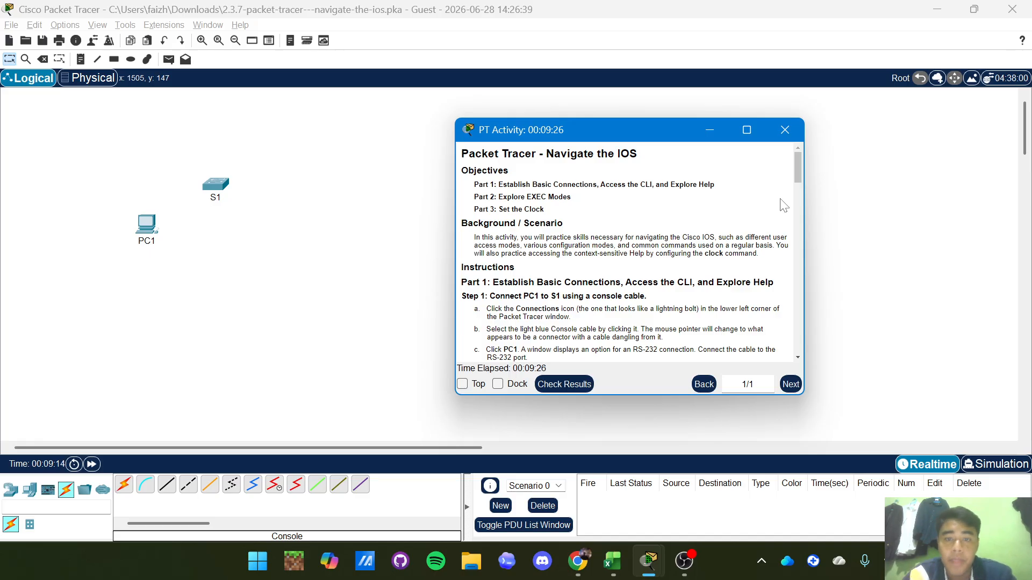
Try connecting PC1's RS 232 port to FastEthernet0/1 on S1 with a console cable, and delete that cable
{"action": "left_click_drag", "start_coordinate": [795, 164], "coordinate": [799, 179]}
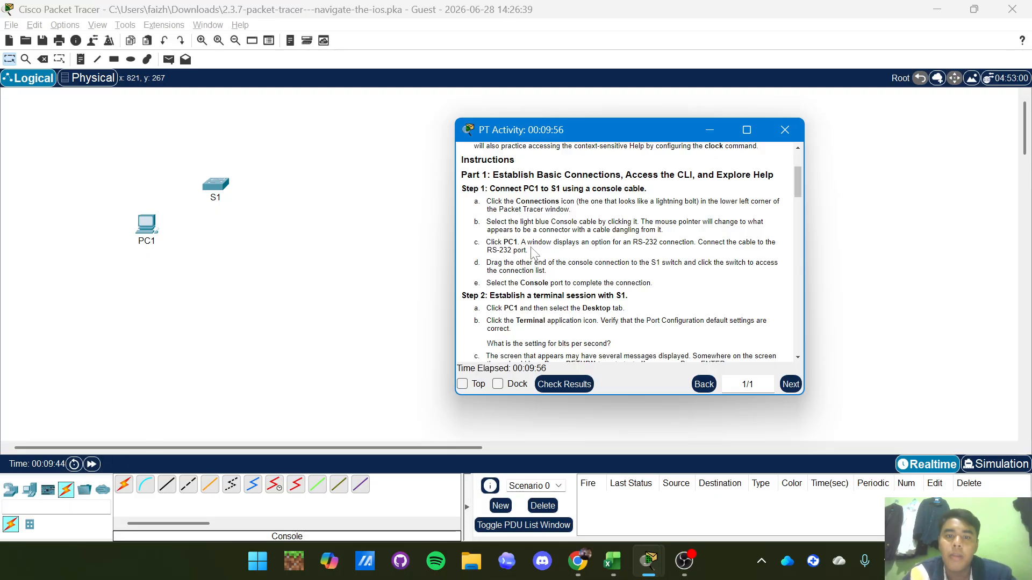
{"action": "left_click", "coordinate": [145, 485]}
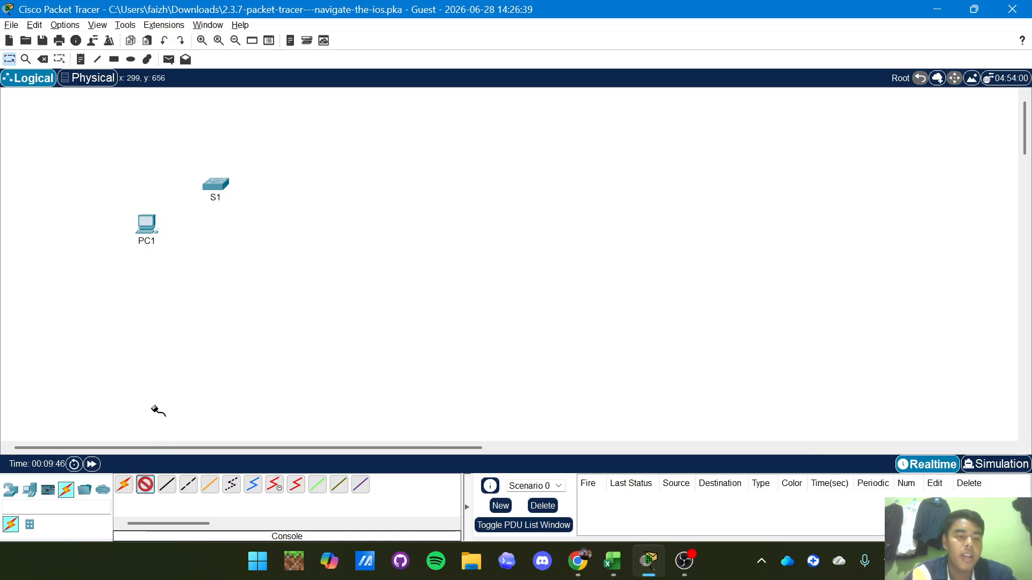
{"action": "left_click", "coordinate": [146, 225]}
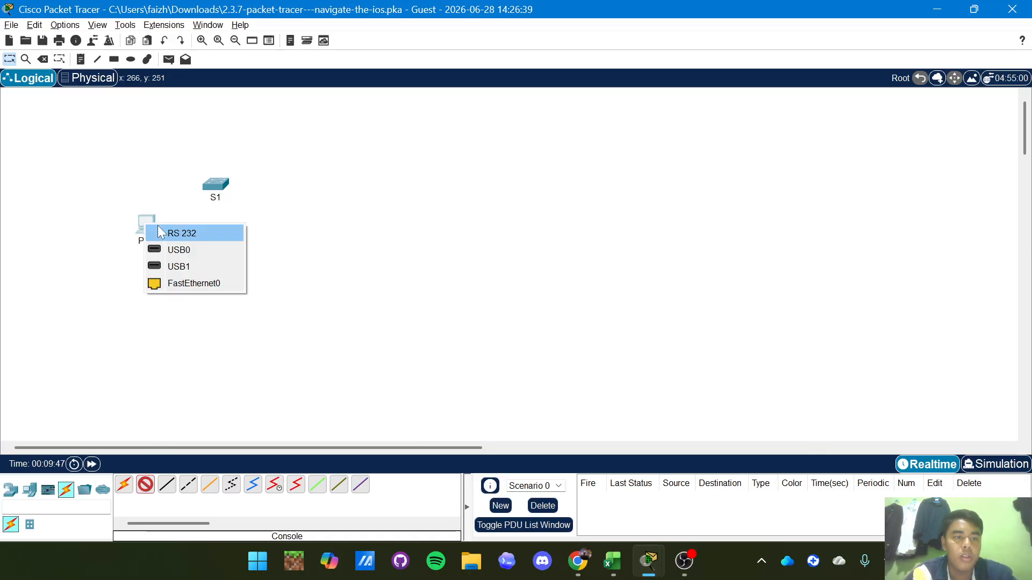
{"action": "left_click", "coordinate": [194, 235]}
{"action": "left_click", "coordinate": [216, 184]}
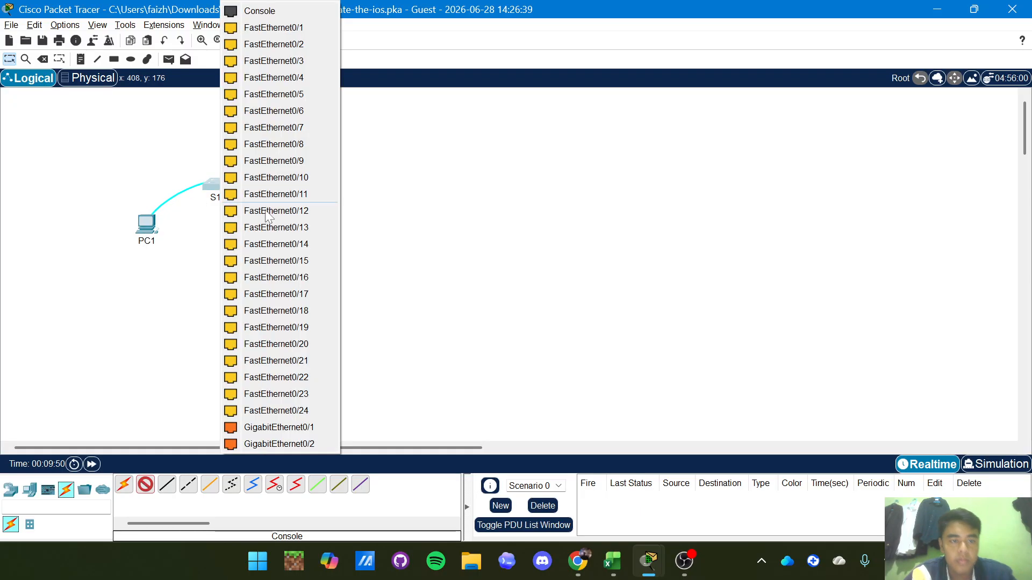
{"action": "left_click", "coordinate": [293, 30]}
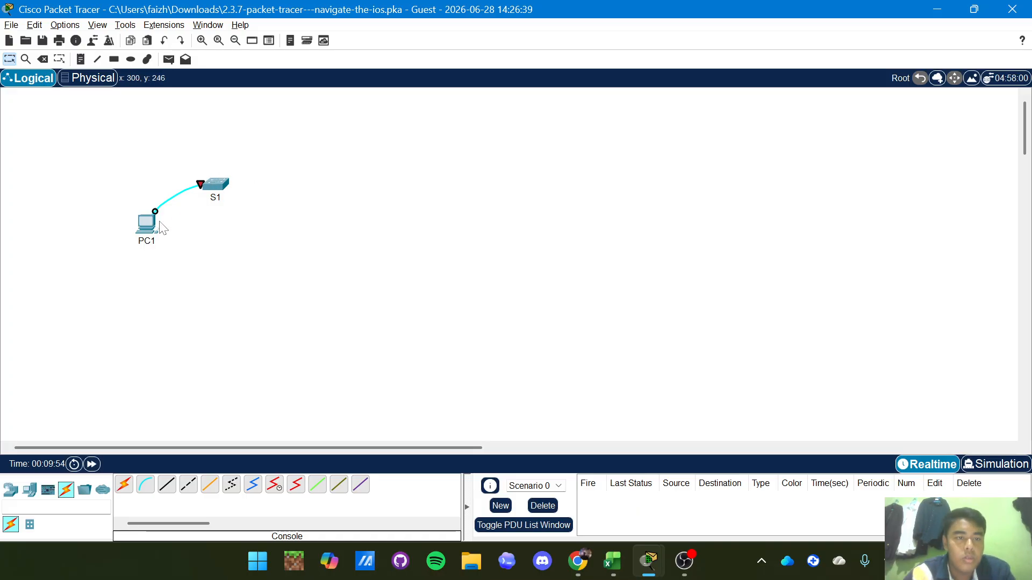
{"action": "left_click", "coordinate": [44, 60]}
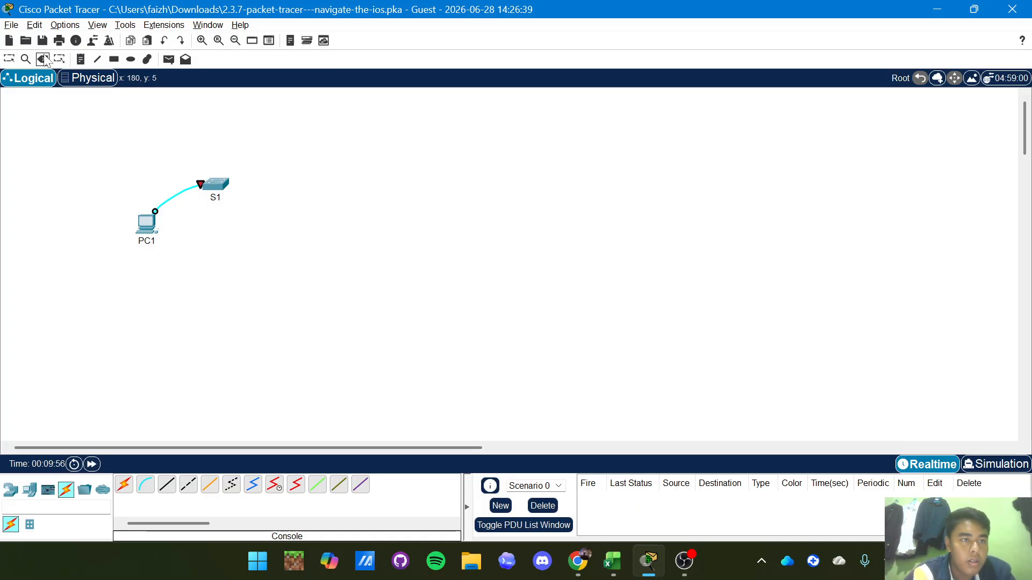
{"action": "left_click", "coordinate": [173, 192]}
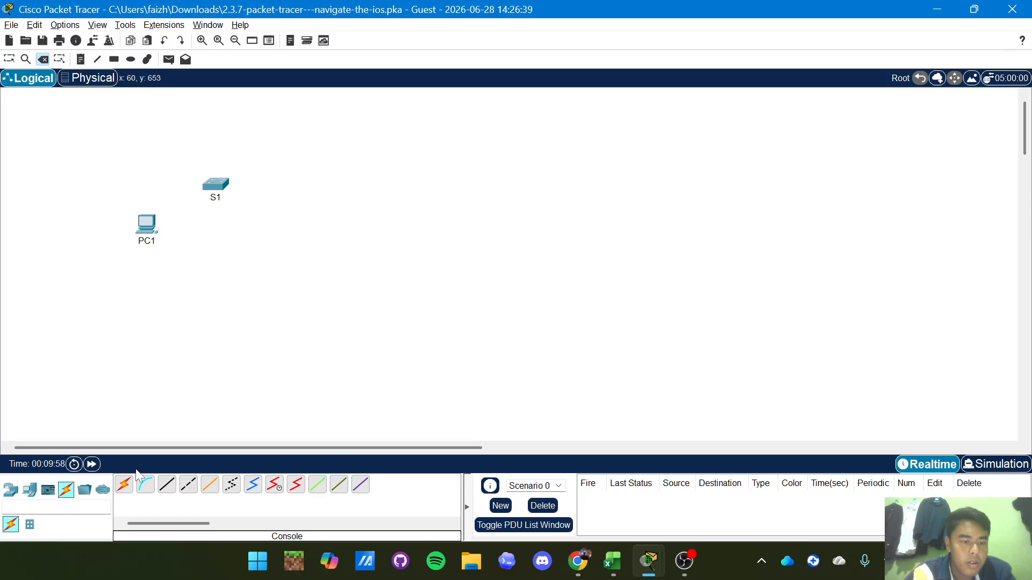
Connect PC1's RS 232 port to S1's Console port with a console cable, and delete the cable again
{"action": "left_click", "coordinate": [143, 493]}
{"action": "left_click", "coordinate": [140, 224]}
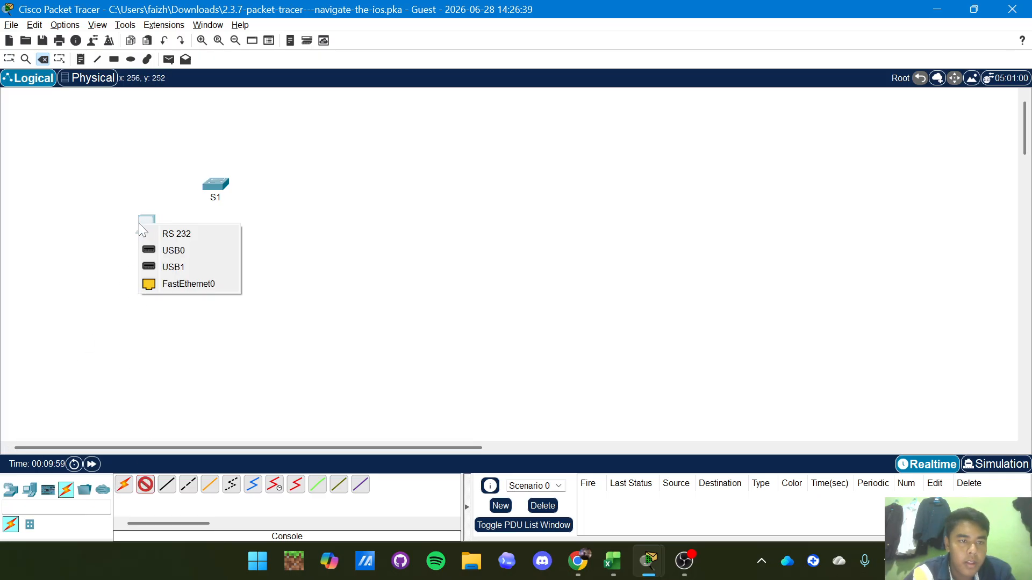
{"action": "left_click", "coordinate": [183, 234]}
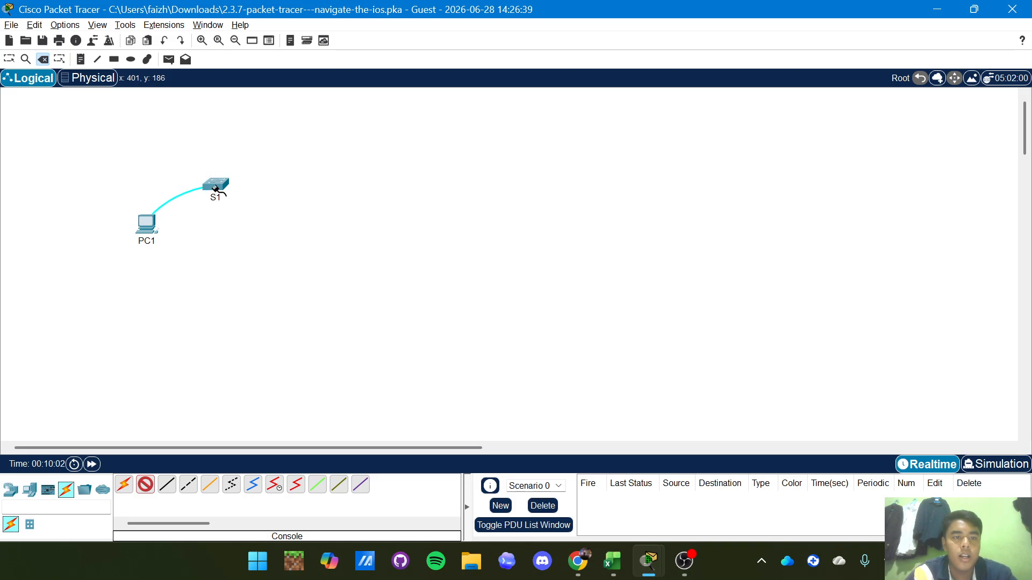
{"action": "left_click", "coordinate": [215, 186]}
{"action": "left_click", "coordinate": [239, 11]}
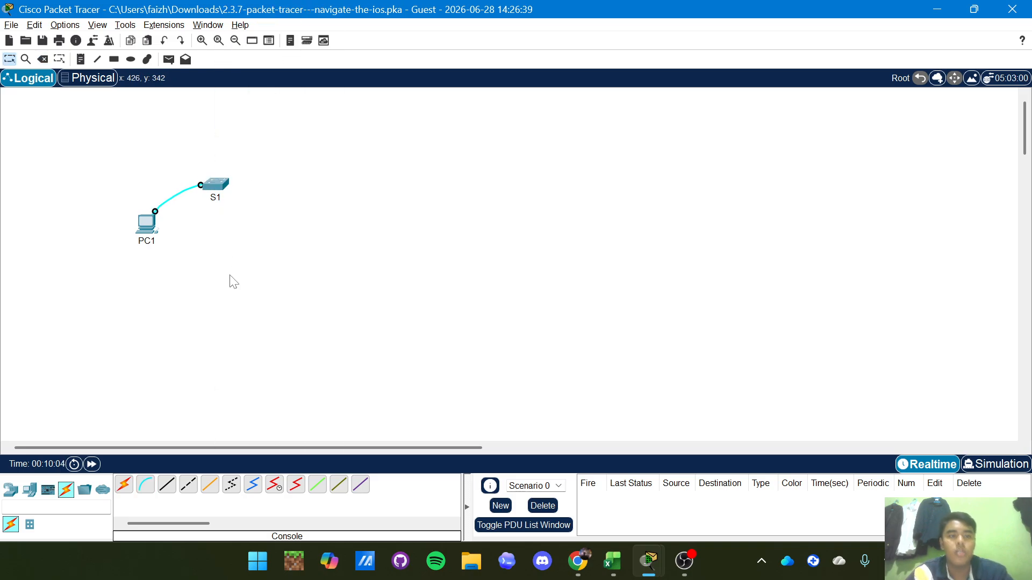
{"action": "key", "text": "alt+Tab"}
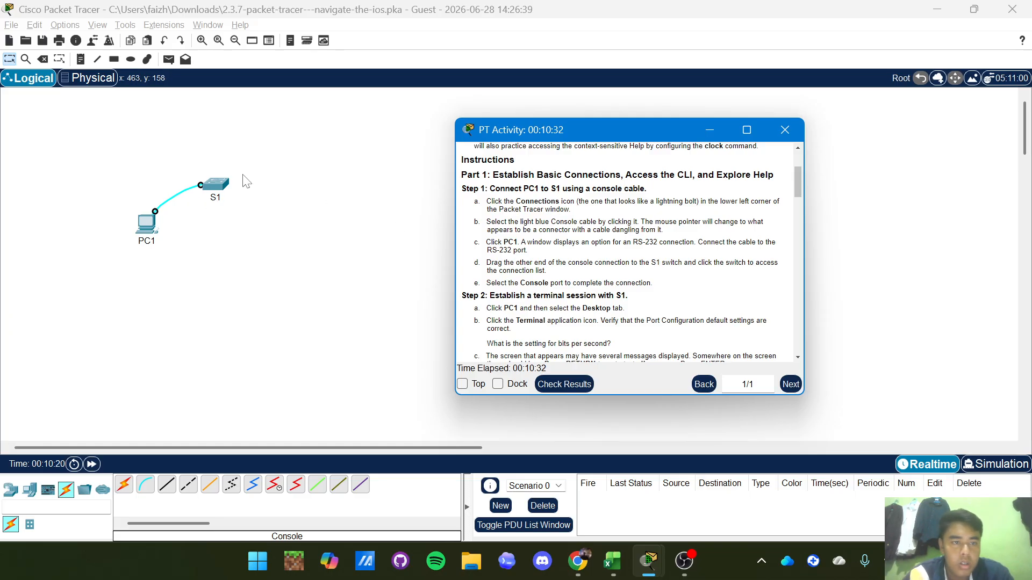
{"action": "left_click", "coordinate": [43, 59]}
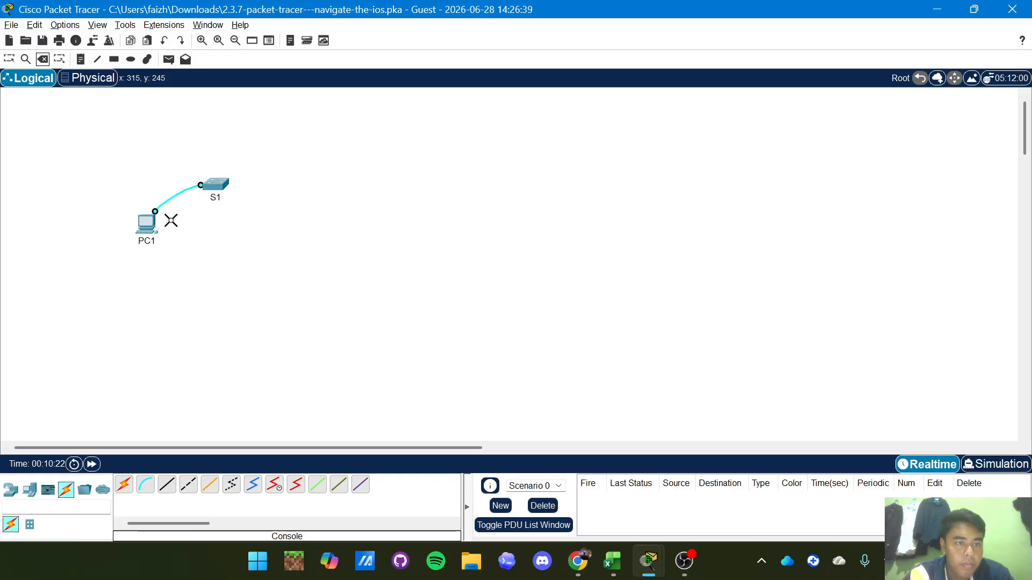
{"action": "left_click", "coordinate": [175, 193]}
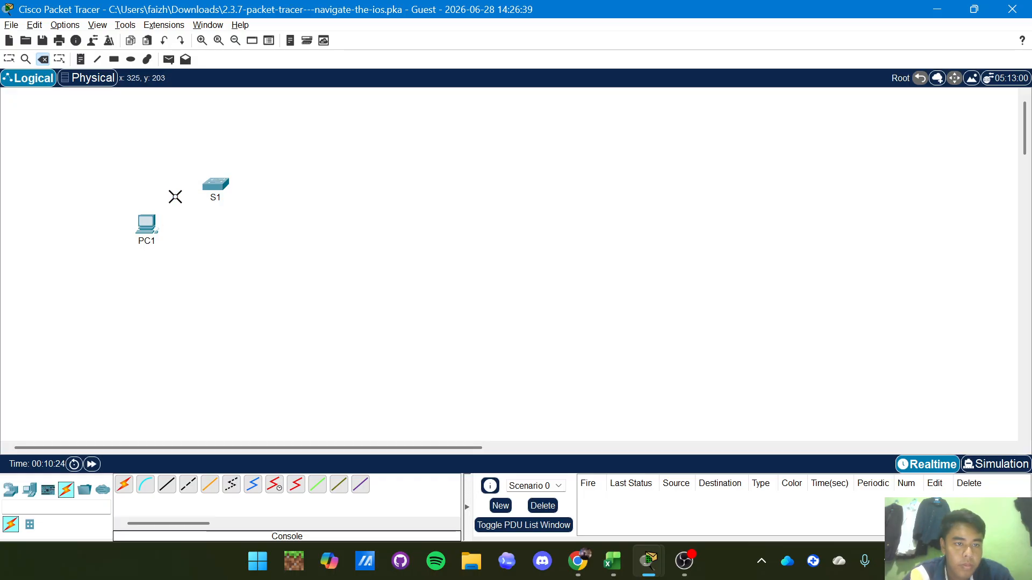
Connect PC1's RS 232 port to the Console port of S1 using a console cable
{"action": "left_click", "coordinate": [9, 60]}
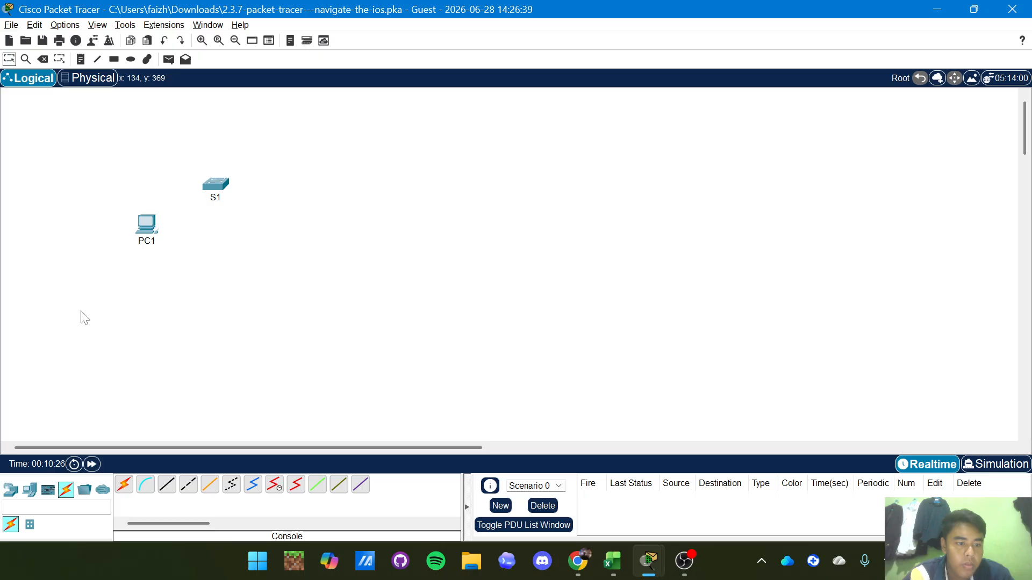
{"action": "left_click", "coordinate": [145, 484]}
{"action": "left_click", "coordinate": [145, 225]}
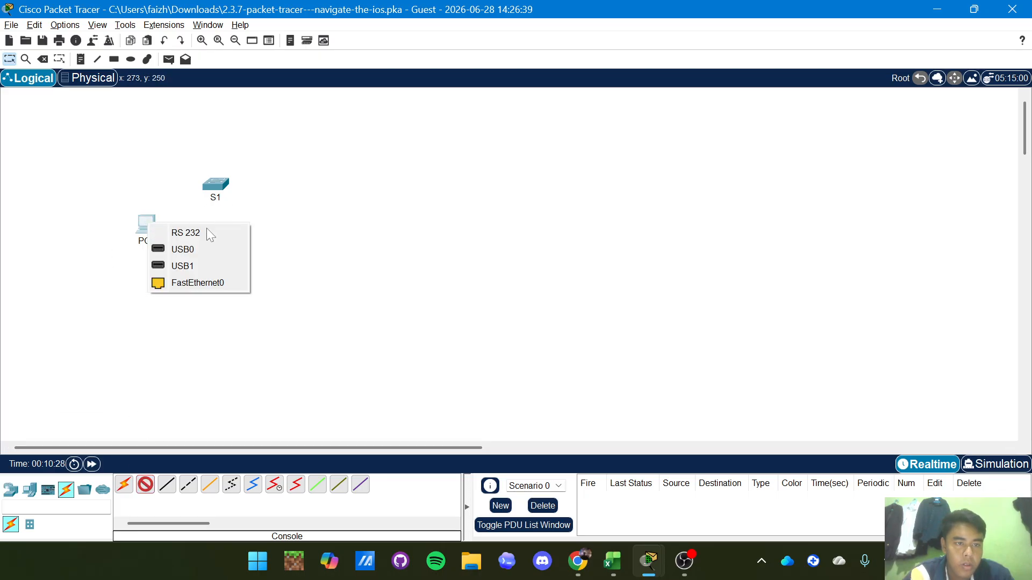
{"action": "left_click", "coordinate": [195, 232]}
{"action": "left_click", "coordinate": [211, 186]}
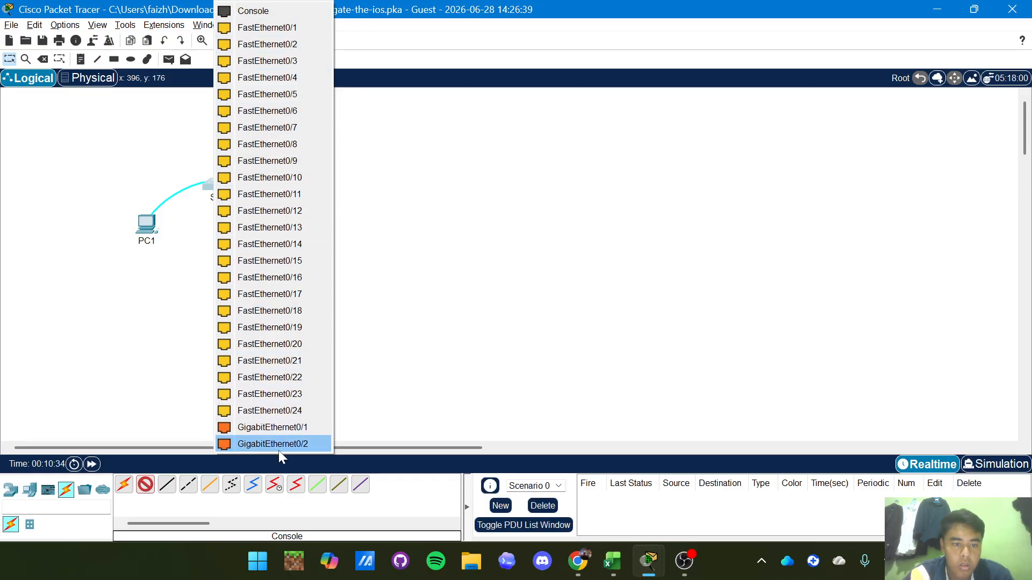
{"action": "left_click", "coordinate": [245, 11]}
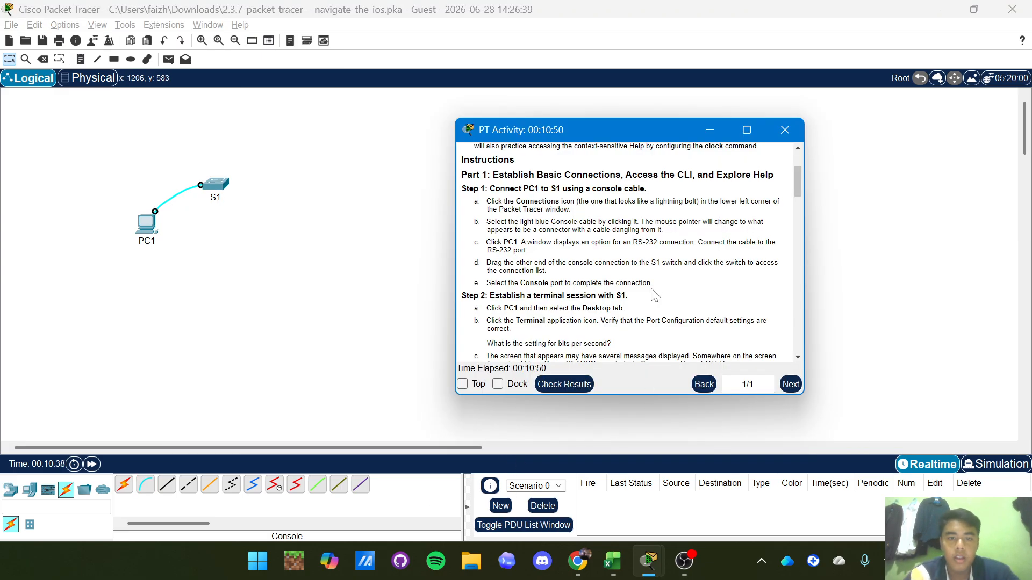
Following Step 2 of the instructions, open the Terminal application on PC1 with the default port configuration
{"action": "scroll", "coordinate": [651, 299], "scroll_direction": "down", "scroll_amount": 1}
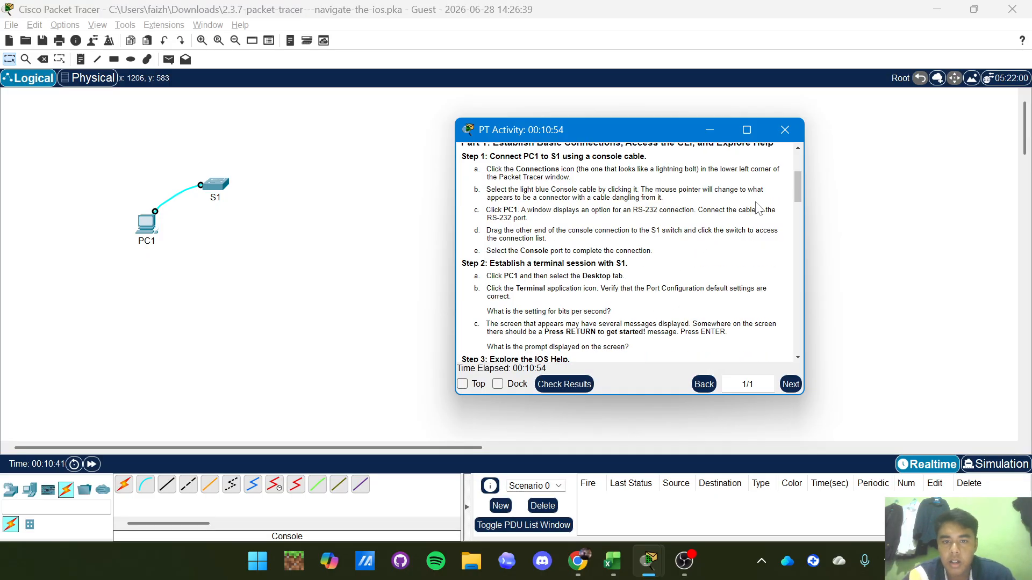
{"action": "left_click_drag", "start_coordinate": [797, 184], "coordinate": [798, 203]}
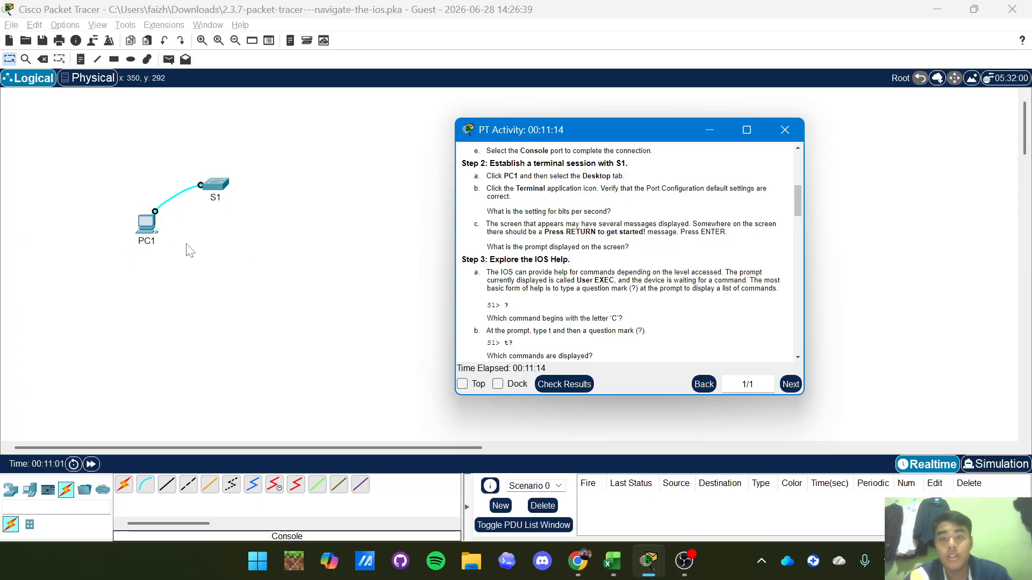
{"action": "left_click", "coordinate": [146, 225]}
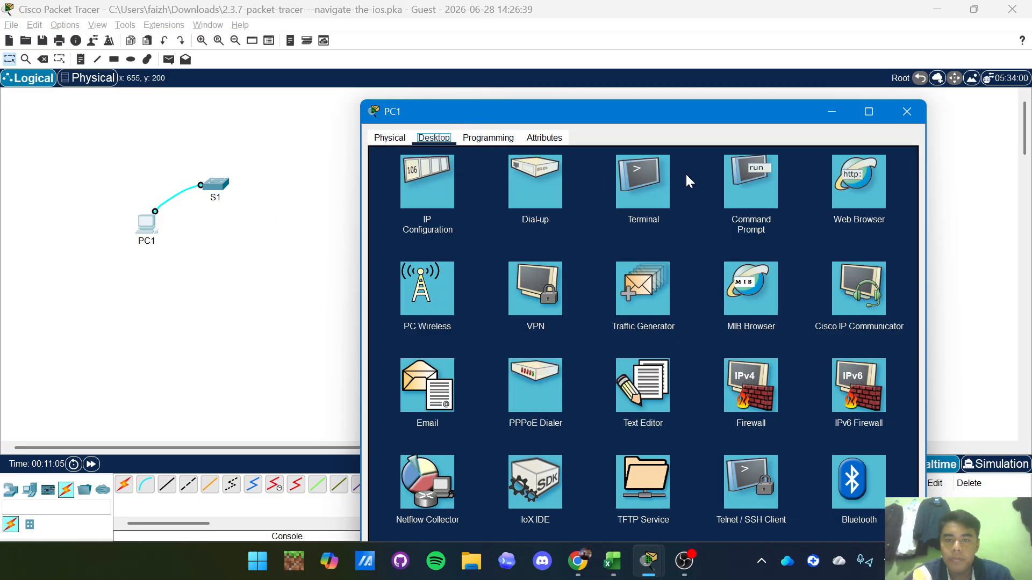
{"action": "left_click", "coordinate": [645, 188]}
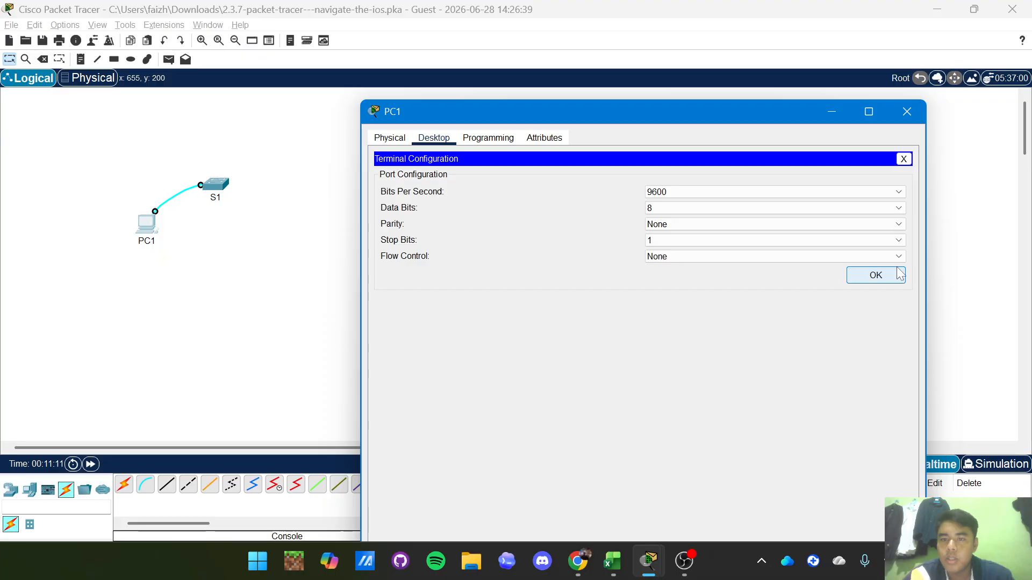
{"action": "left_click", "coordinate": [872, 280]}
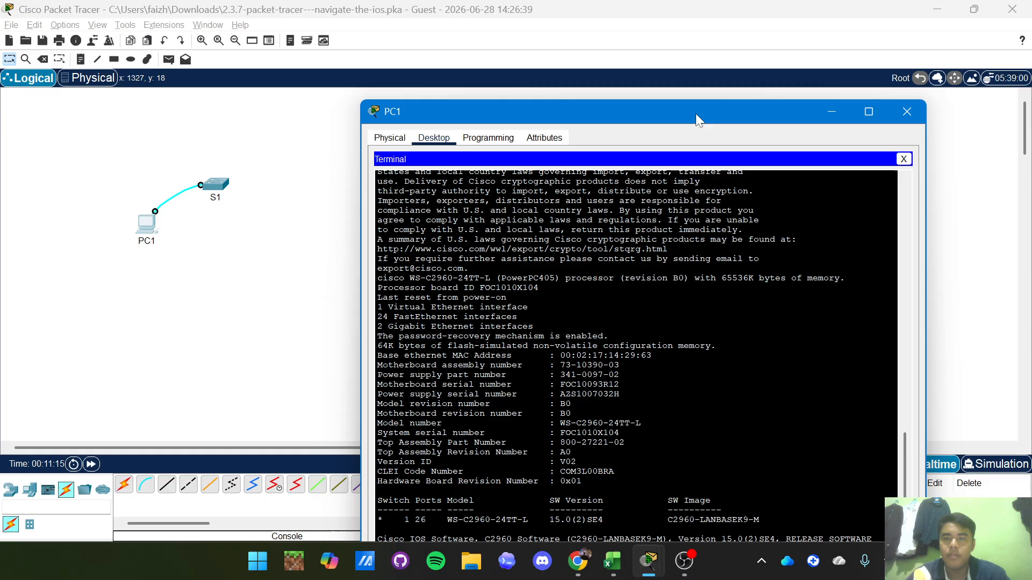
Arrange the PC1 terminal window side by side with the main network workspace
{"action": "left_click_drag", "start_coordinate": [695, 109], "coordinate": [700, 85]}
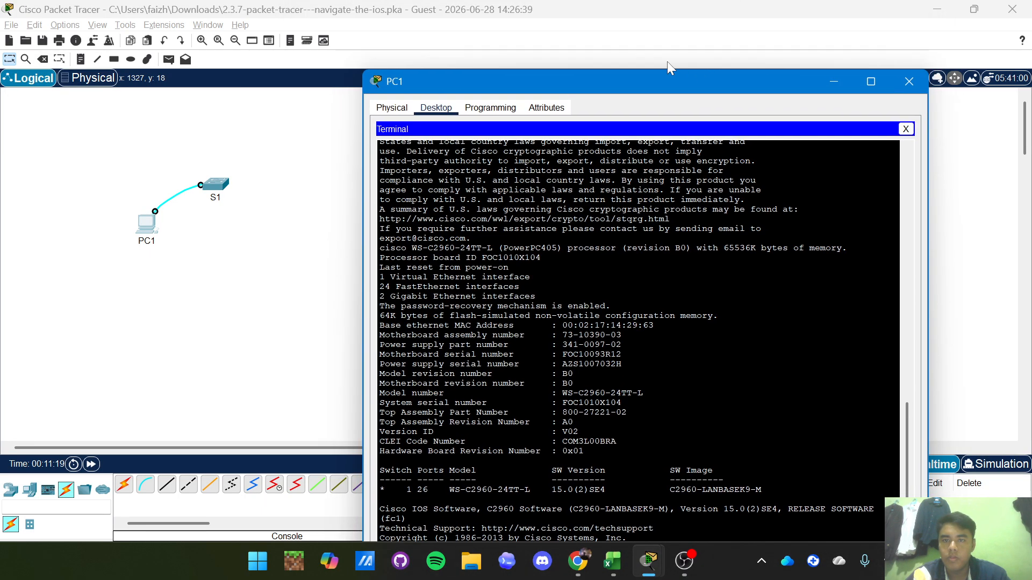
{"action": "left_click_drag", "start_coordinate": [604, 84], "coordinate": [701, 19]}
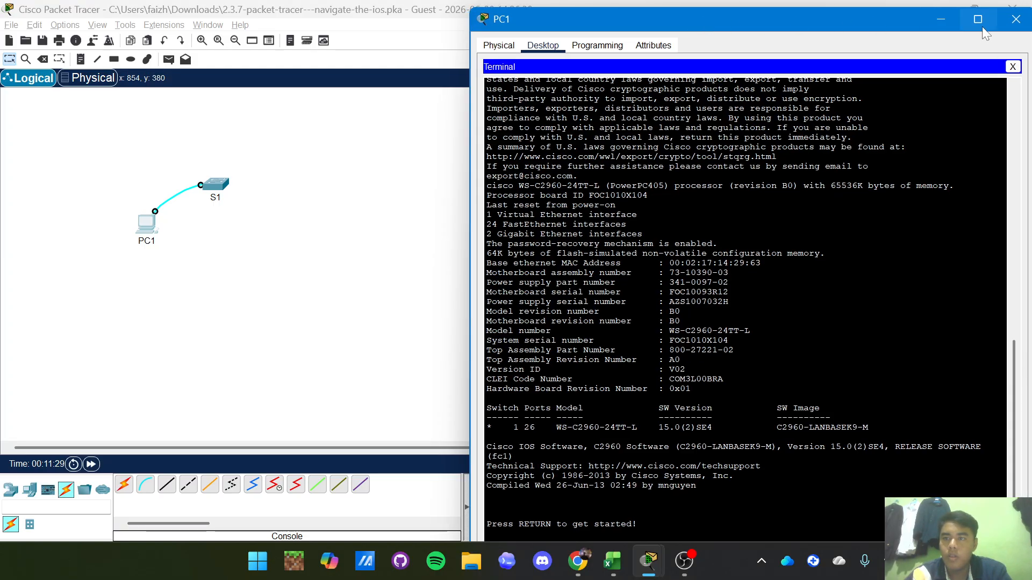
{"action": "mouse_move", "coordinate": [982, 24]}
{"action": "left_click", "coordinate": [875, 81]}
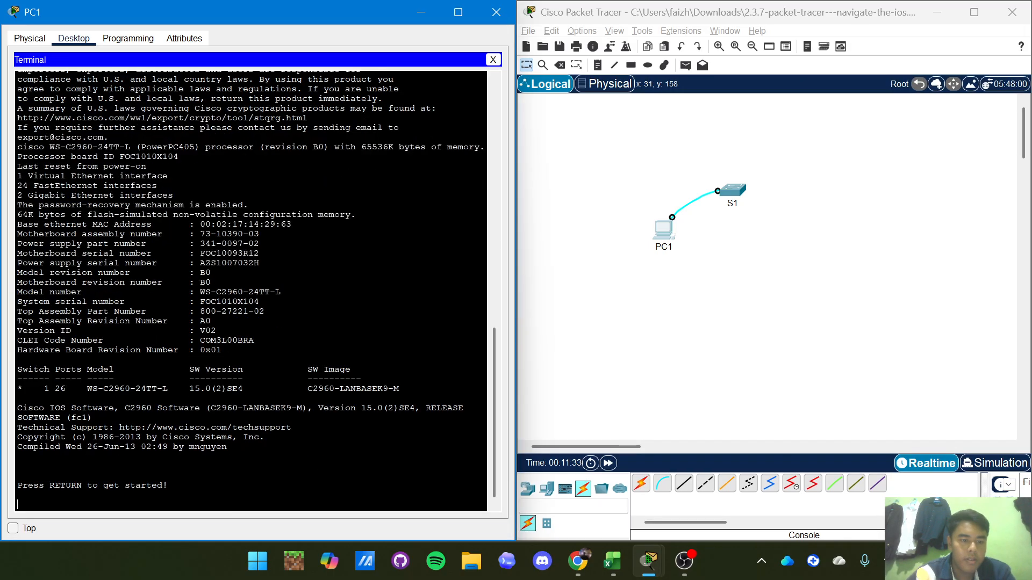
Bring up the activity instructions at Step 3: Explore the IOS Help, placed clear of the PC1 terminal
{"action": "key", "text": "alt+Tab"}
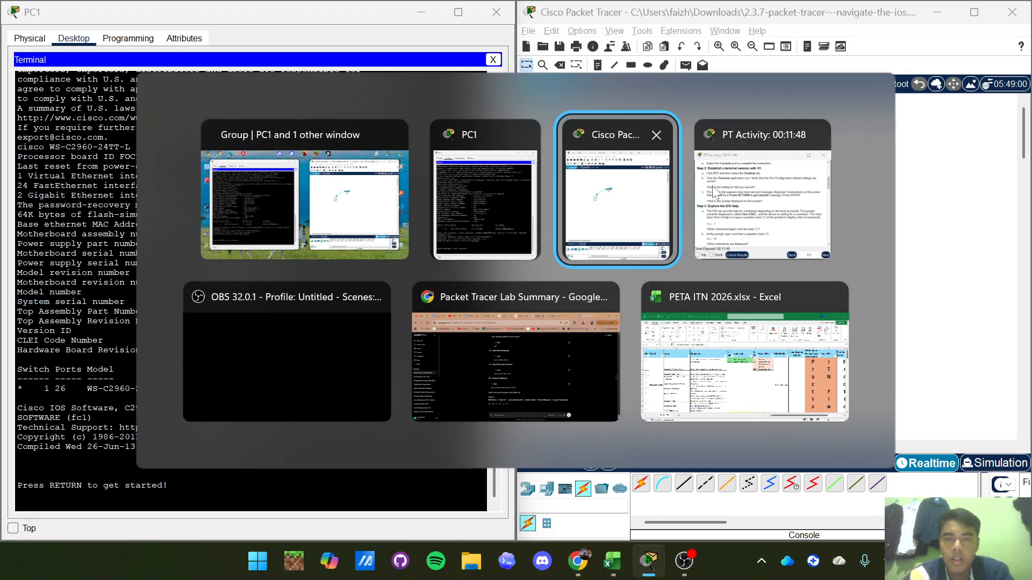
{"action": "left_click", "coordinate": [758, 209]}
{"action": "left_click_drag", "start_coordinate": [611, 127], "coordinate": [734, 263]}
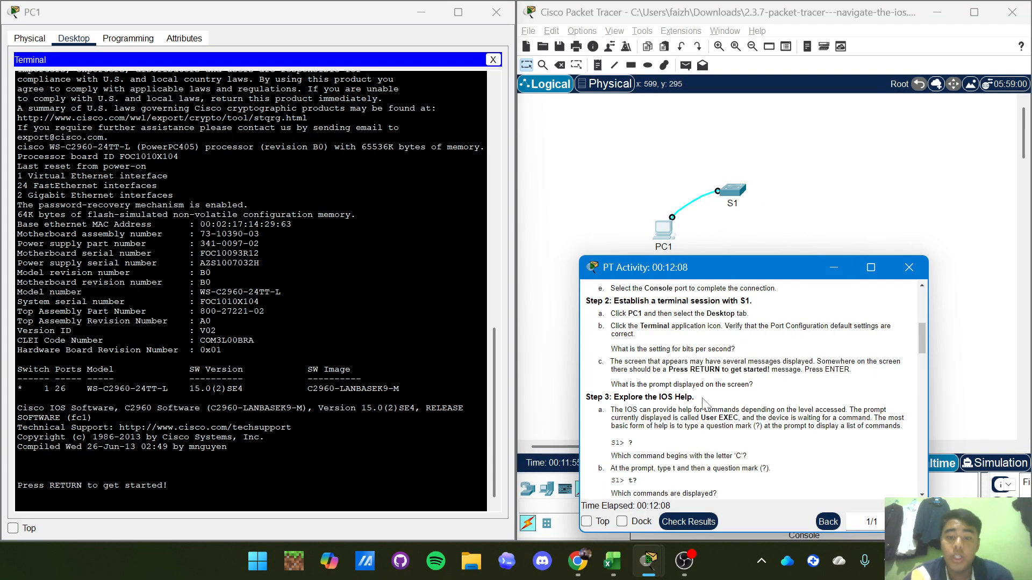
{"action": "scroll", "coordinate": [926, 337], "scroll_direction": "down", "scroll_amount": 2}
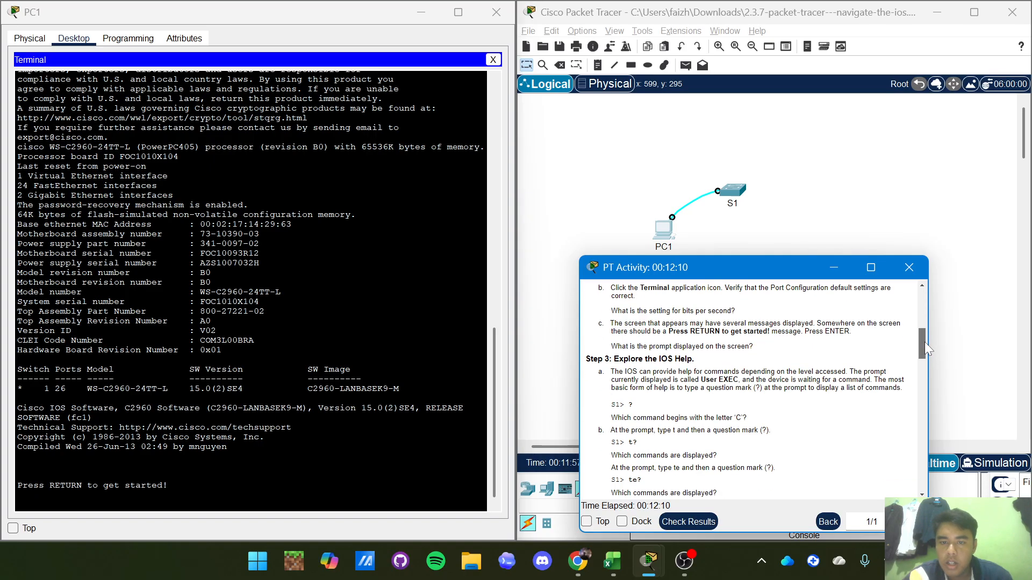
{"action": "left_click_drag", "start_coordinate": [772, 269], "coordinate": [757, 301]}
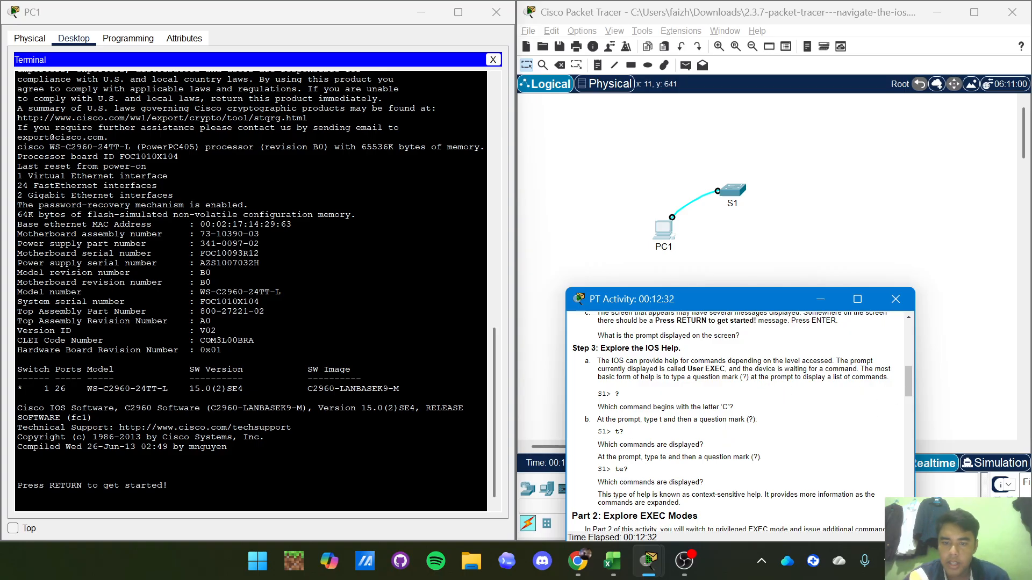
Start the S1 command-line session in PC1's terminal and list the available User EXEC commands with ?, keeping the instructions window alongside
{"action": "left_click", "coordinate": [258, 462]}
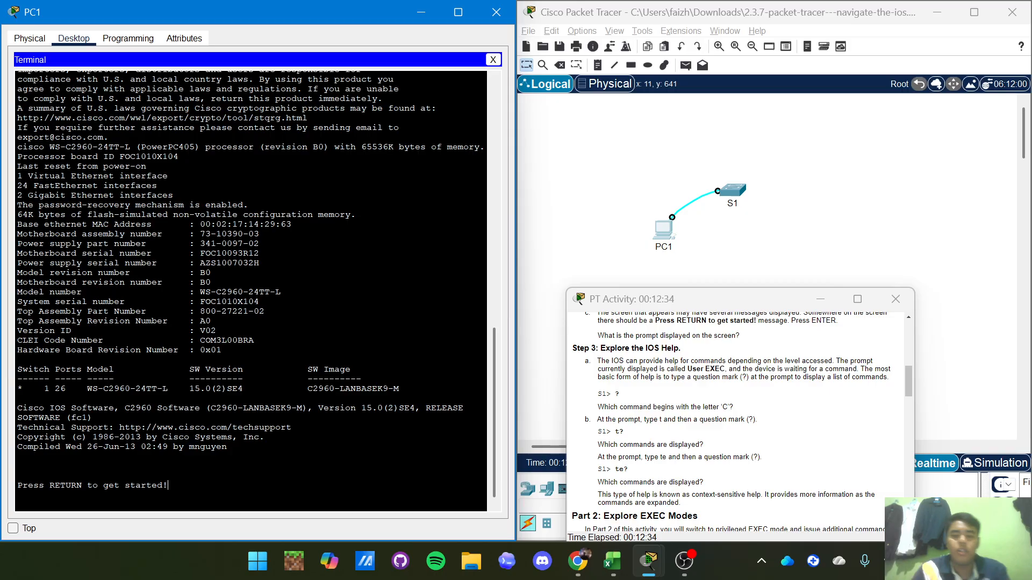
{"action": "key", "text": "Return"}
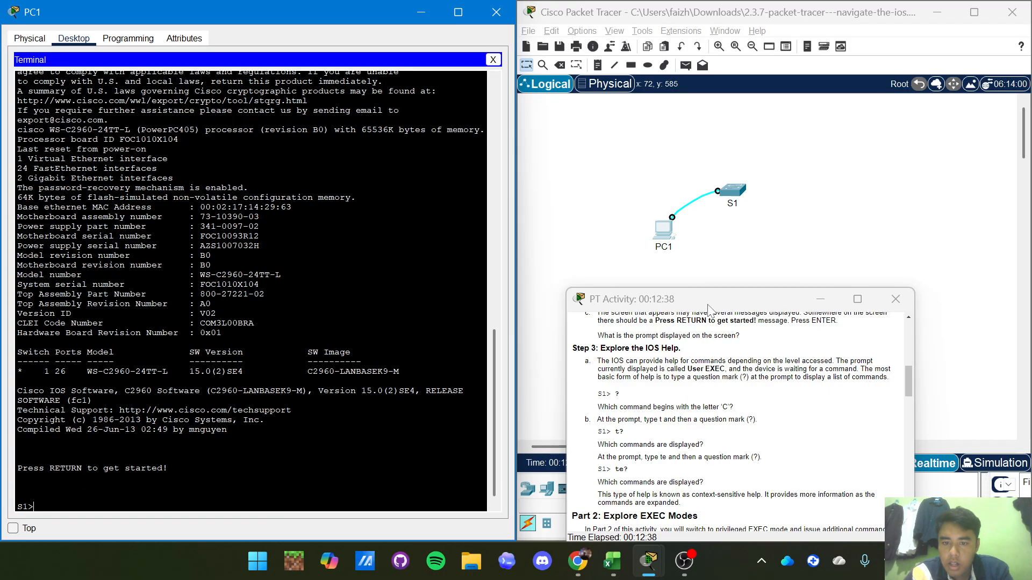
{"action": "left_click_drag", "start_coordinate": [708, 305], "coordinate": [807, 276]}
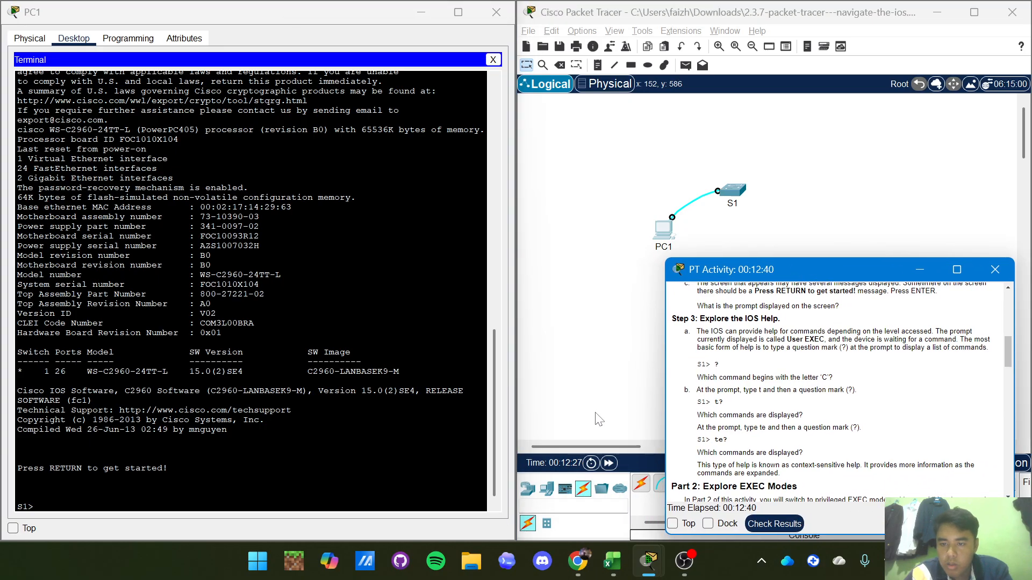
{"action": "left_click", "coordinate": [96, 503]}
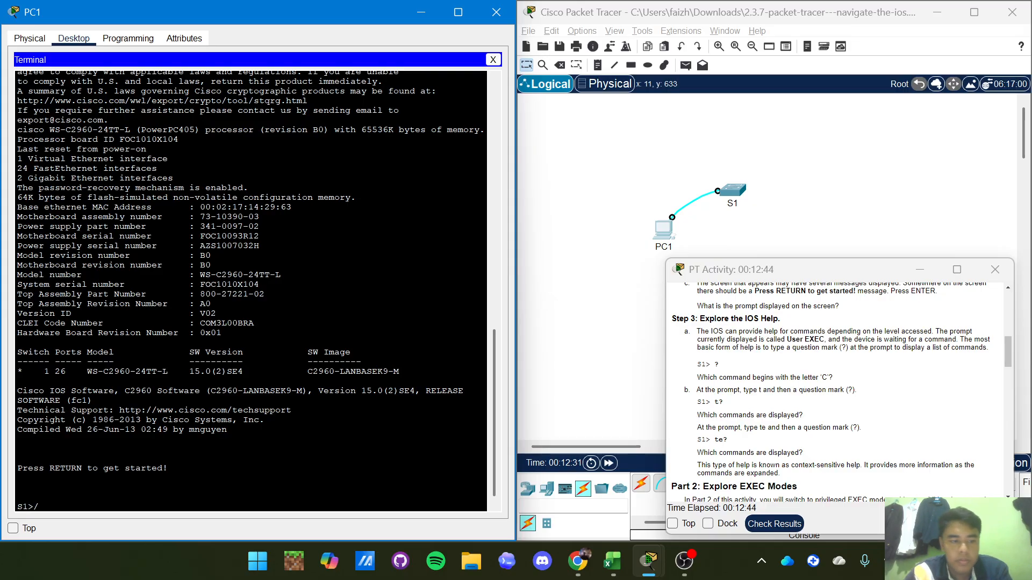
{"action": "type", "text": "?"}
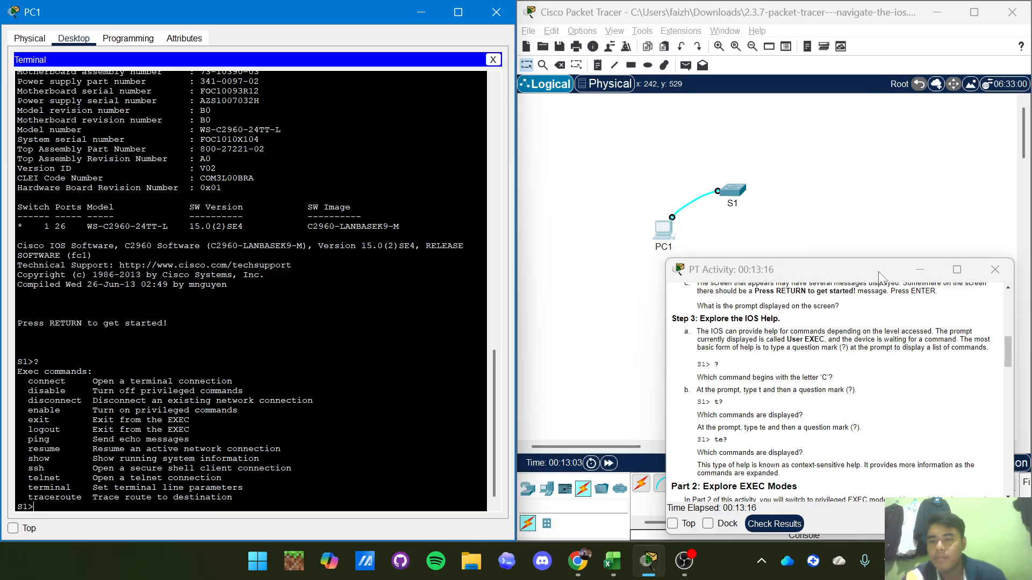
{"action": "left_click_drag", "start_coordinate": [869, 267], "coordinate": [878, 205]}
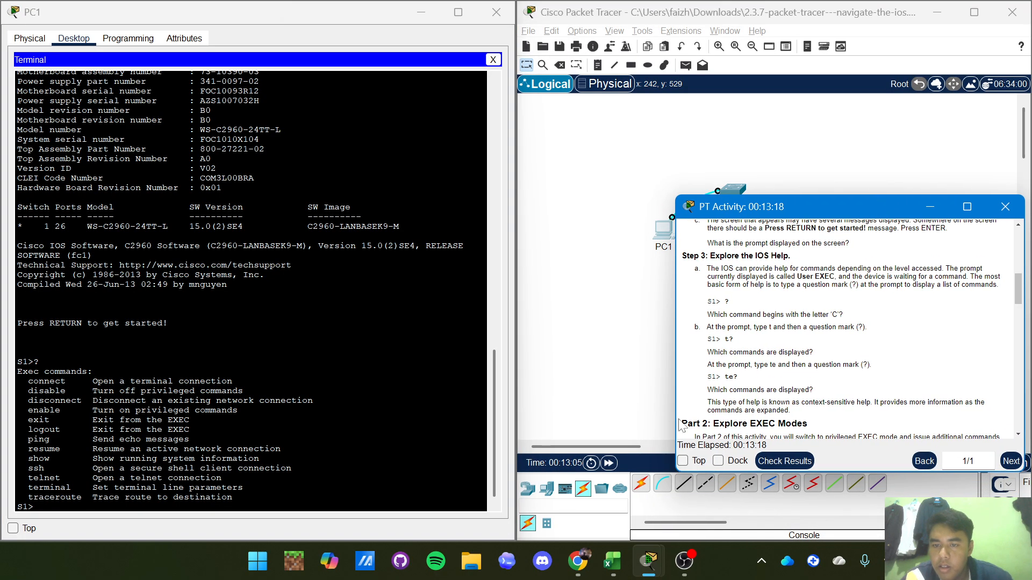
Use context-sensitive help at the S1 User EXEC prompt to list the commands starting with t and with te, using t? and te?
{"action": "left_click", "coordinate": [280, 344]}
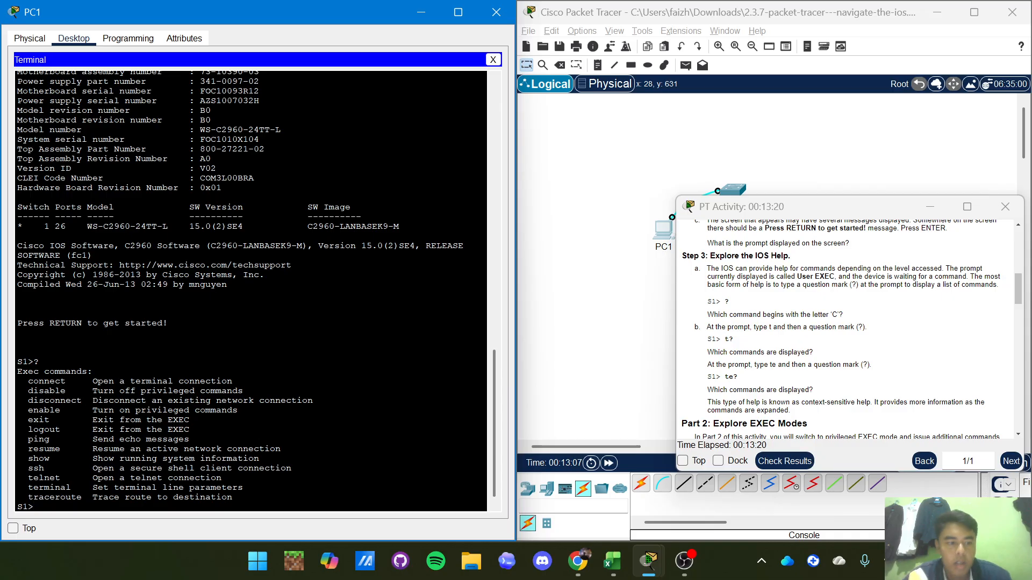
{"action": "type", "text": "t?"}
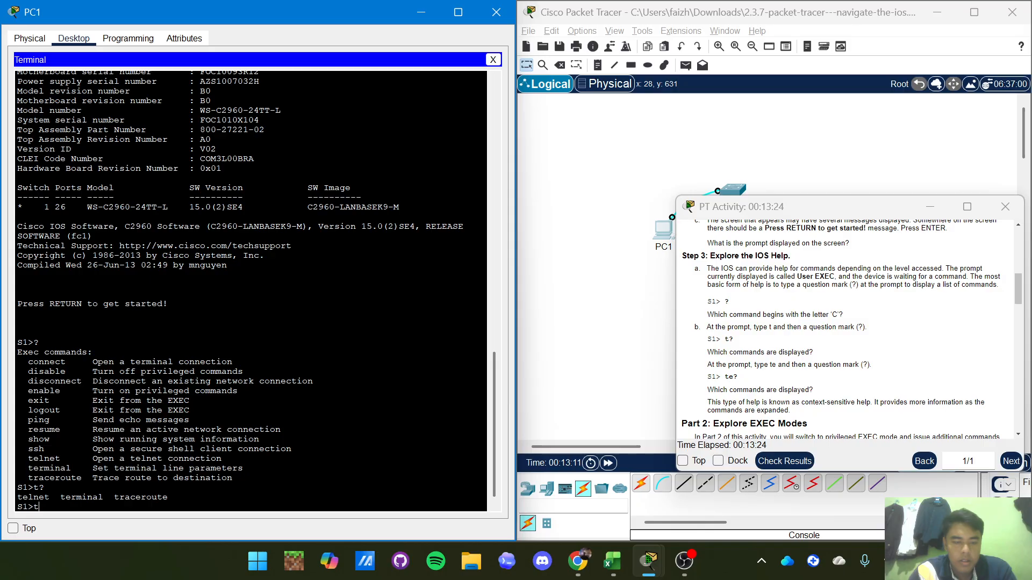
{"action": "type", "text": "?"}
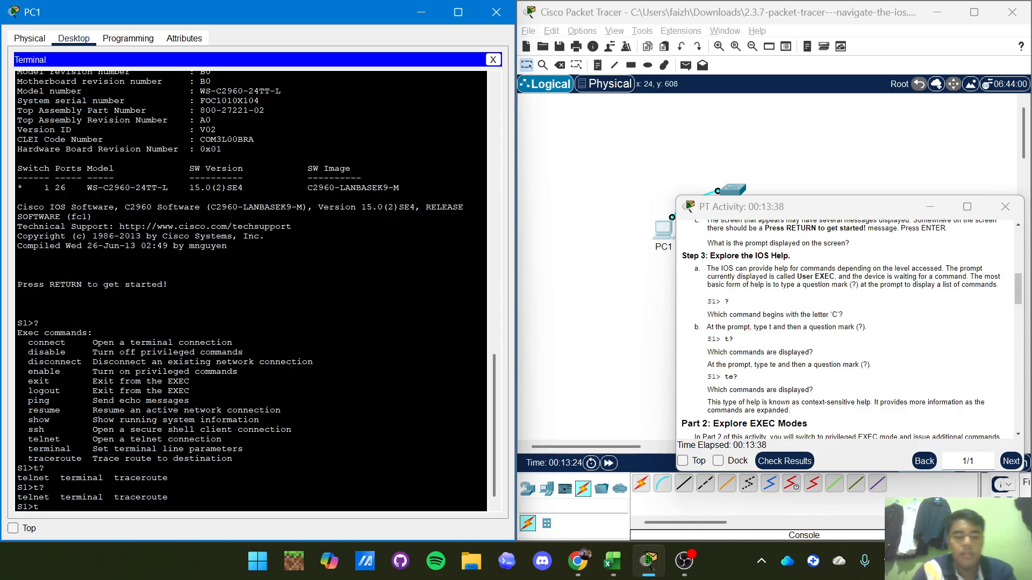
{"action": "type", "text": "?"}
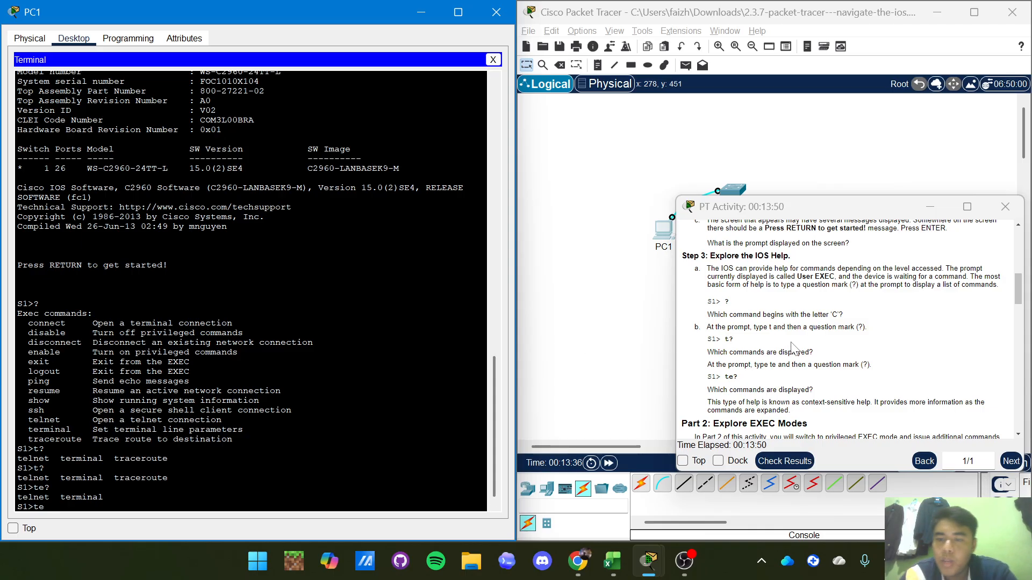
Following Part 2, Step 1a of the instructions, clear the leftover te from the S1 prompt and list the User EXEC commands with ?
{"action": "scroll", "coordinate": [797, 347], "scroll_direction": "down", "scroll_amount": 1}
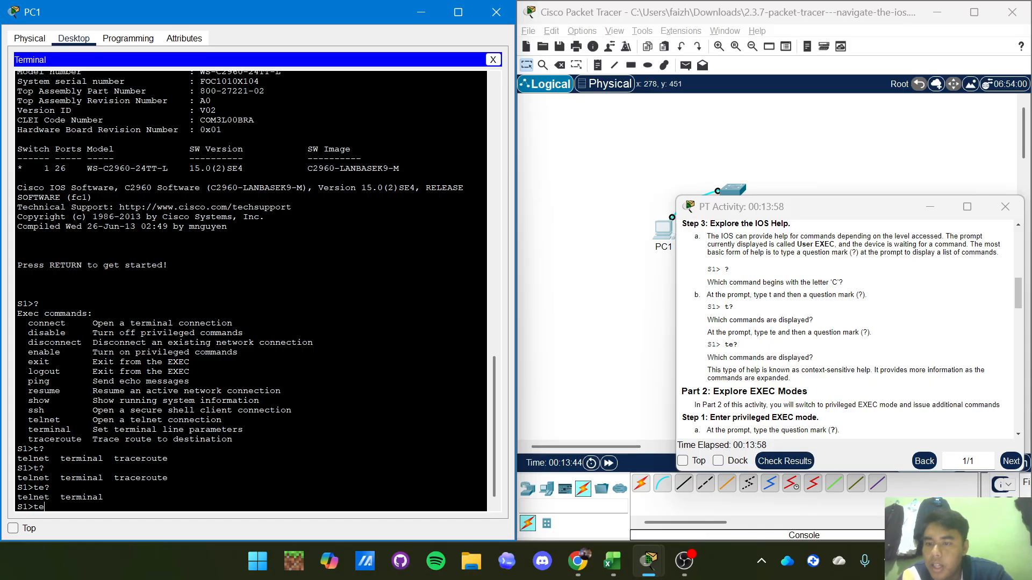
{"action": "scroll", "coordinate": [1013, 322], "scroll_direction": "up", "scroll_amount": 1}
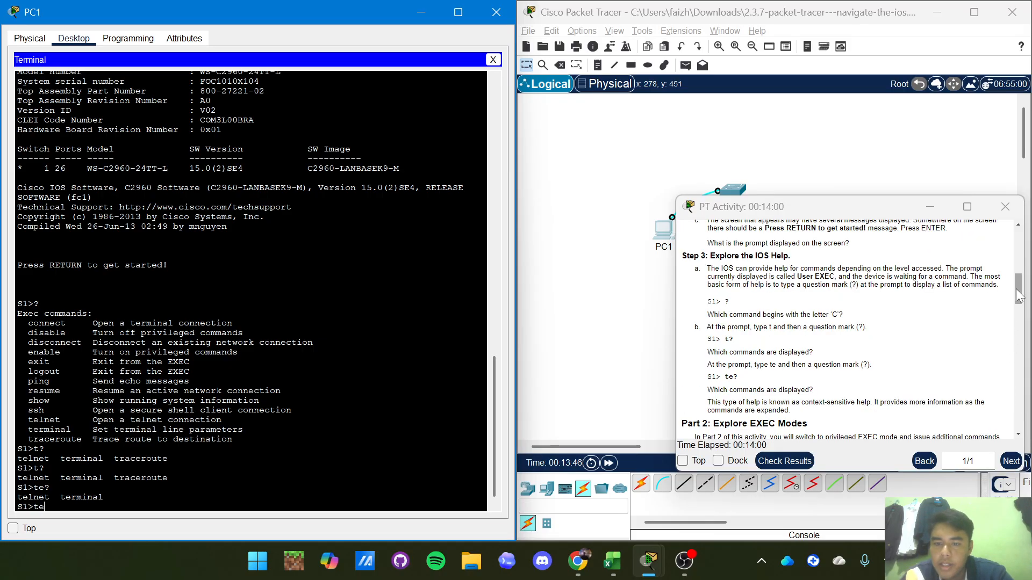
{"action": "mouse_move", "coordinate": [1019, 285]}
{"action": "left_mouse_down"}
{"action": "mouse_move", "coordinate": [1030, 371]}
{"action": "mouse_move", "coordinate": [1022, 296]}
{"action": "left_mouse_up"}
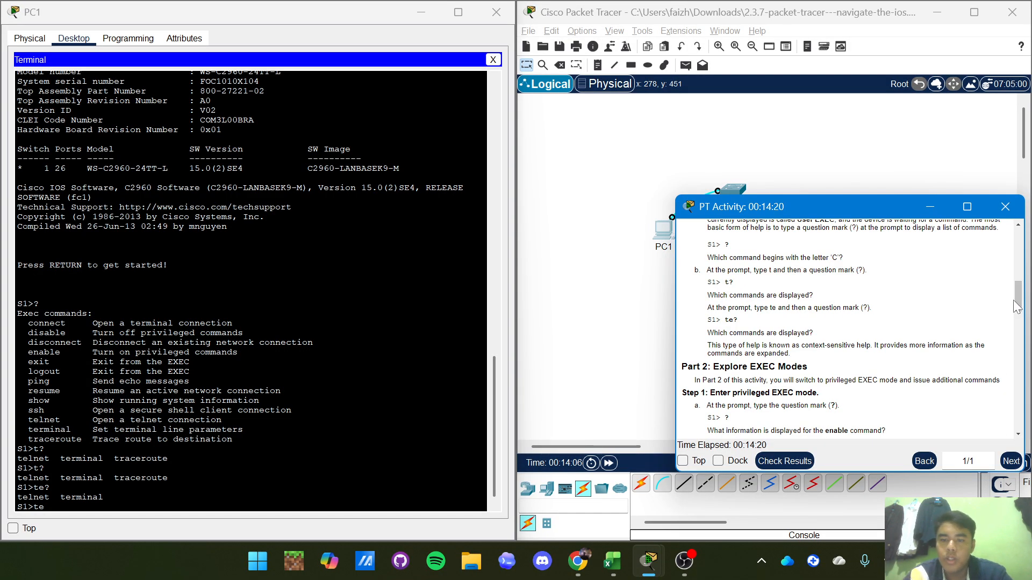
{"action": "left_click_drag", "start_coordinate": [1022, 294], "coordinate": [1021, 313]}
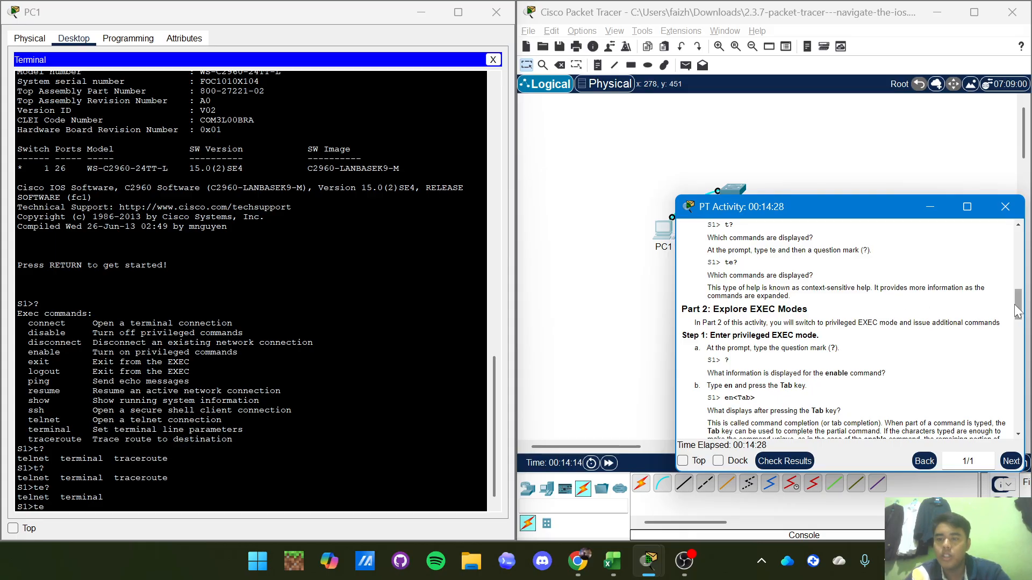
{"action": "left_click_drag", "start_coordinate": [1021, 308], "coordinate": [1018, 320]}
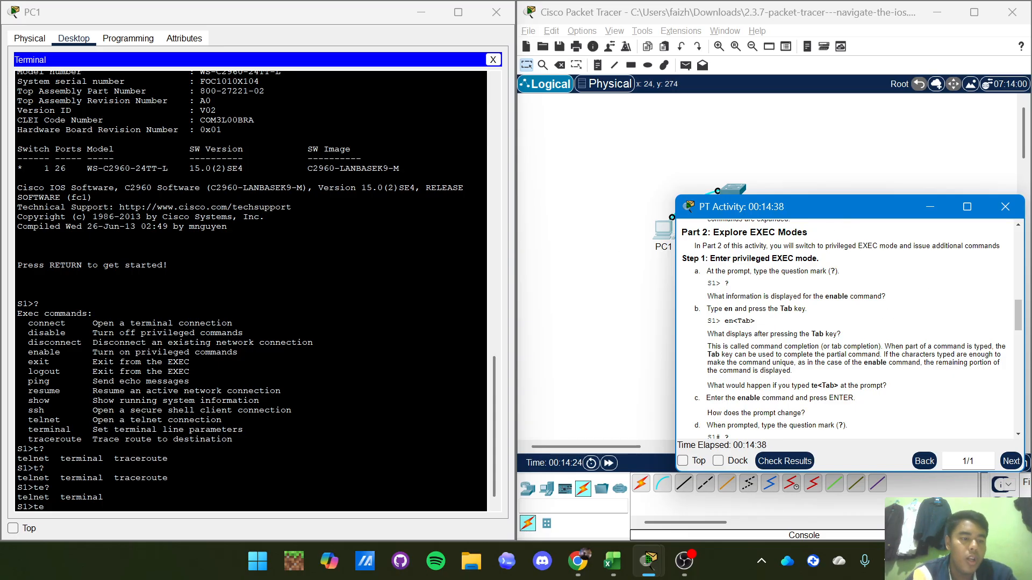
{"action": "left_click", "coordinate": [114, 497]}
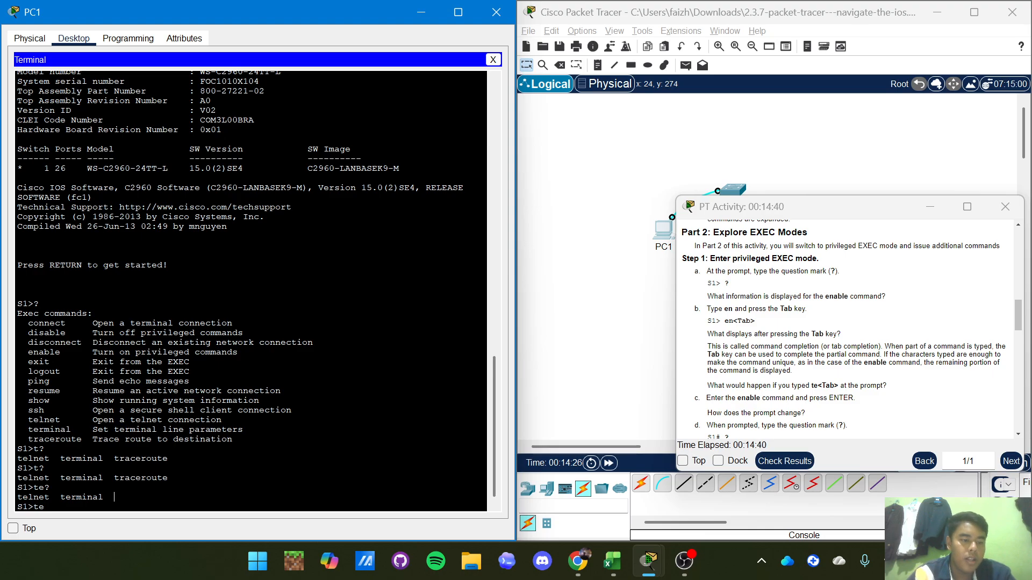
{"action": "key", "text": "Return"}
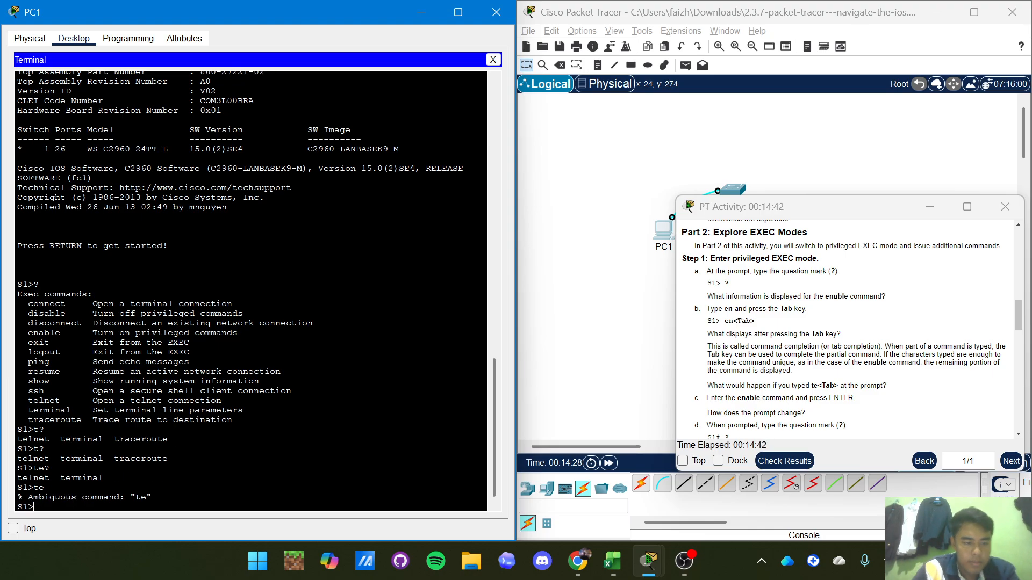
{"action": "type", "text": "?"}
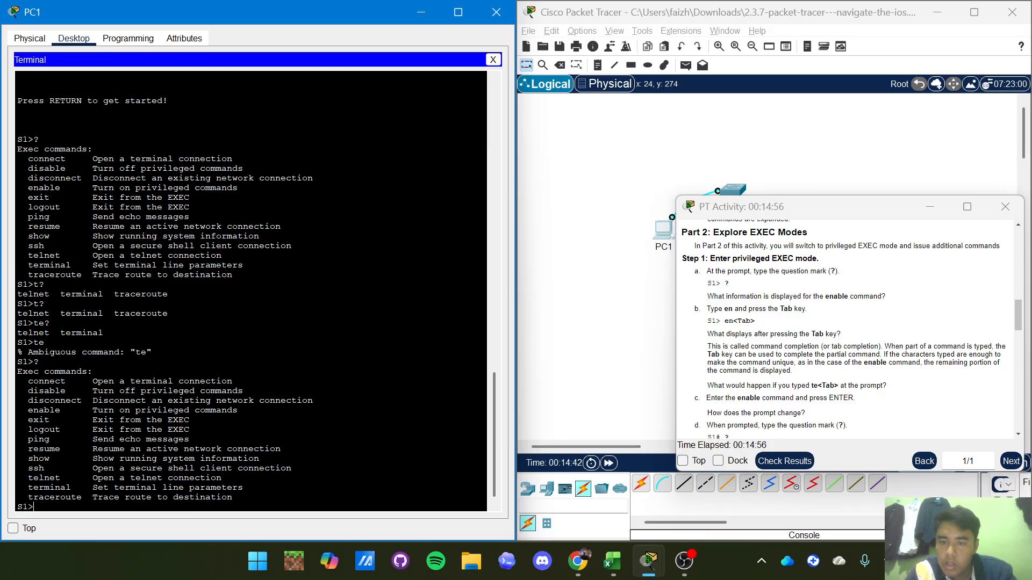
Test command completion on en at the S1 User EXEC prompt, then clear the completed command without running it
{"action": "type", "text": "en"}
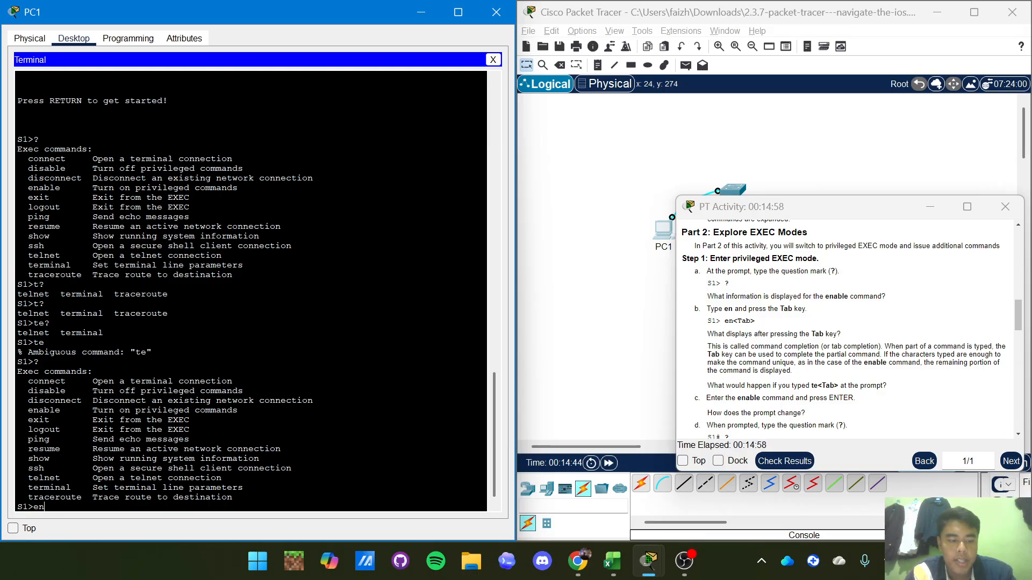
{"action": "key", "text": "Tab"}
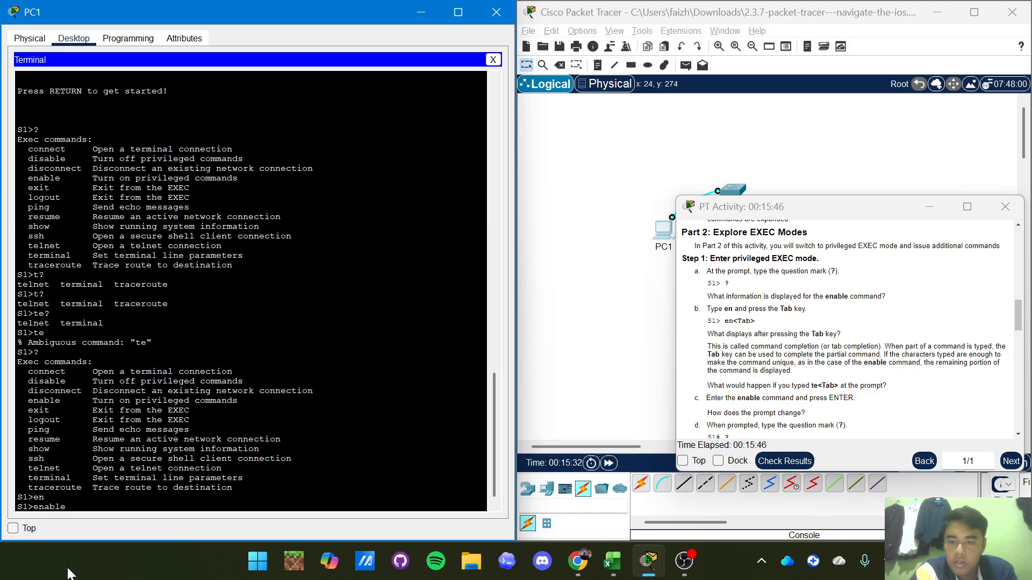
{"action": "key", "text": "BackSpace"}
{"action": "key", "text": "BackSpace"}
{"action": "key", "text": "BackSpace"}
{"action": "key", "text": "BackSpace"}
{"action": "key", "text": "BackSpace"}
{"action": "key", "text": "BackSpace"}
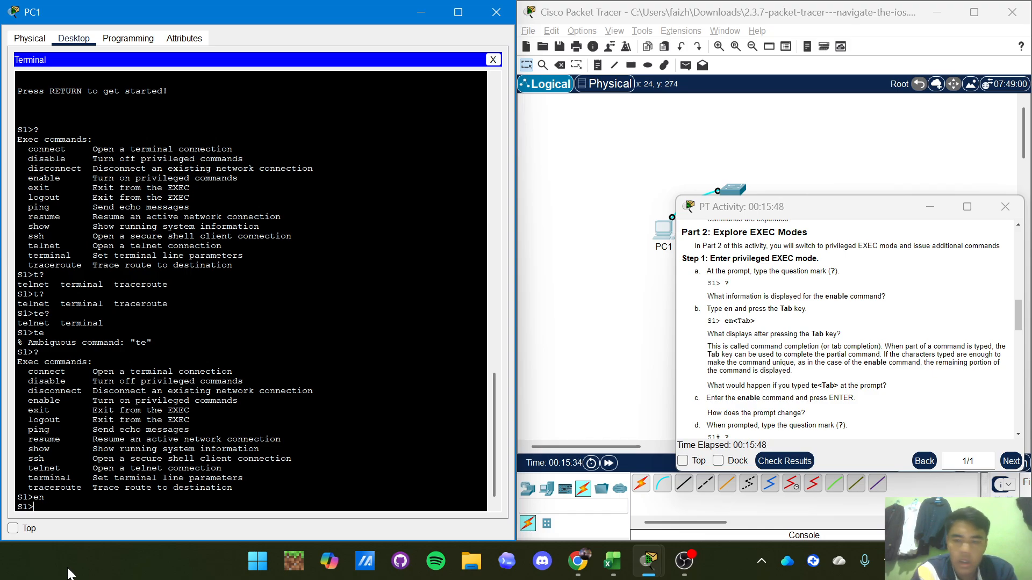
Test command completion on te at the same prompt, then erase it
{"action": "type", "text": "te"}
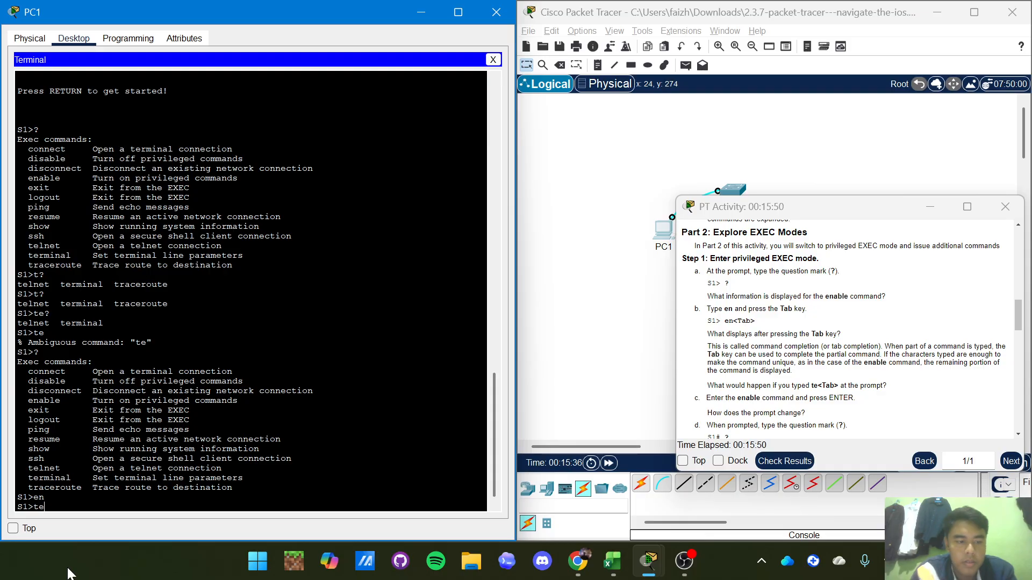
{"action": "key", "text": "Tab"}
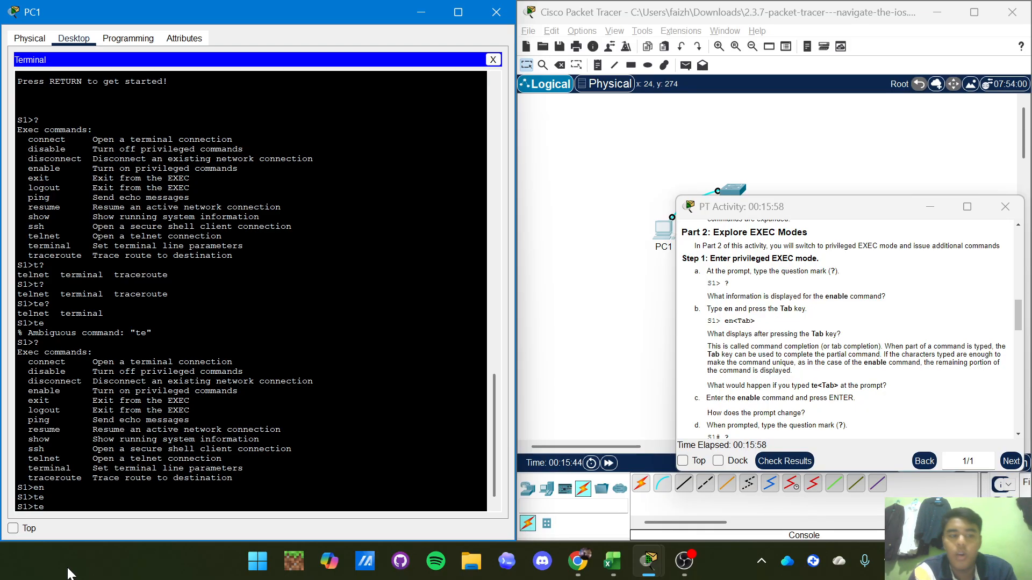
{"action": "key", "text": "BackSpace"}
{"action": "key", "text": "BackSpace"}
Enter privileged EXEC mode on S1 by completing en to enable and running it
{"action": "type", "text": "en"}
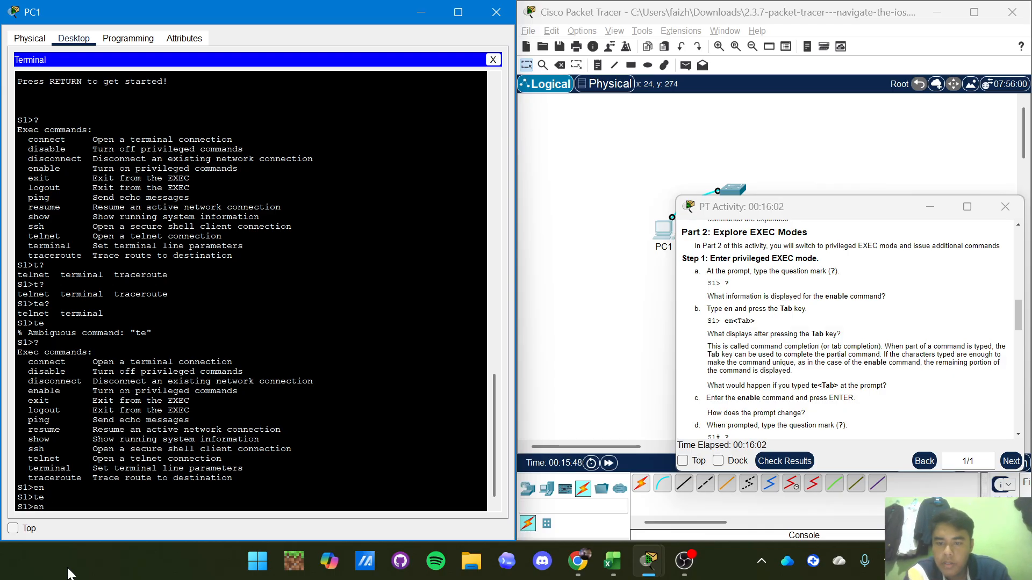
{"action": "key", "text": "Tab"}
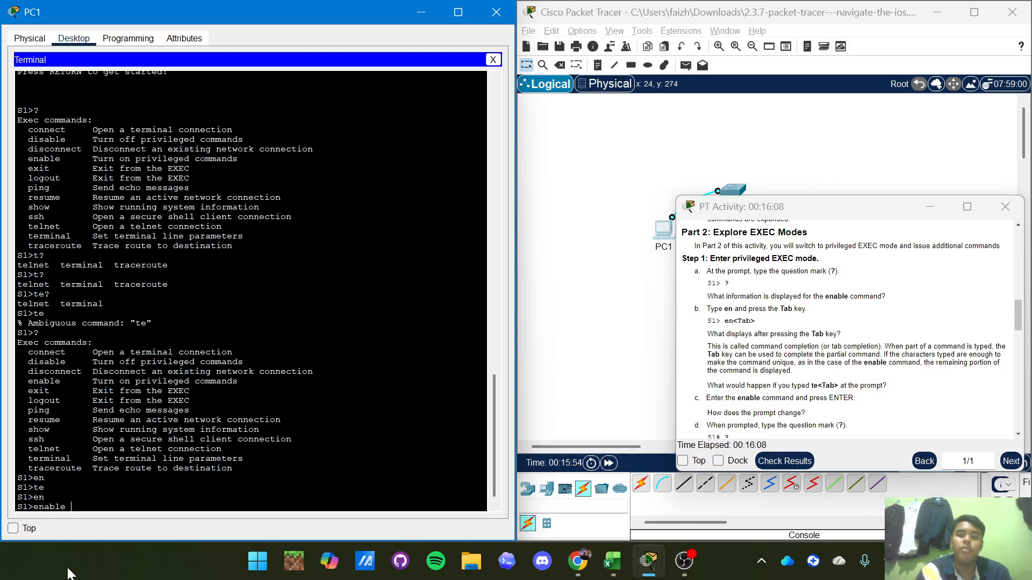
{"action": "key", "text": "Return"}
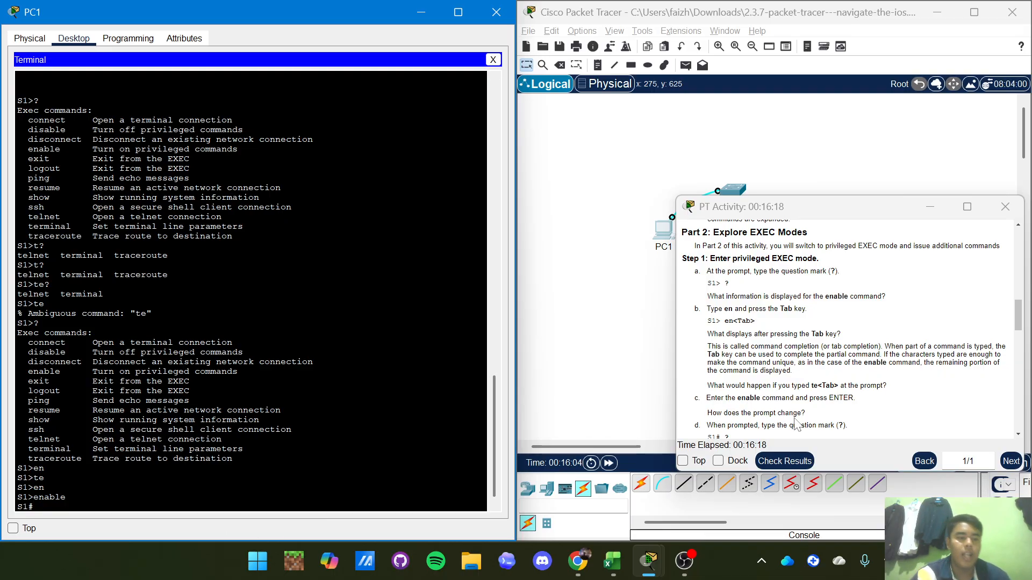
Following Step 1d of the instructions, list the privileged EXEC commands with ? and page through to the end of the list
{"action": "scroll", "coordinate": [797, 425], "scroll_direction": "up", "scroll_amount": 1}
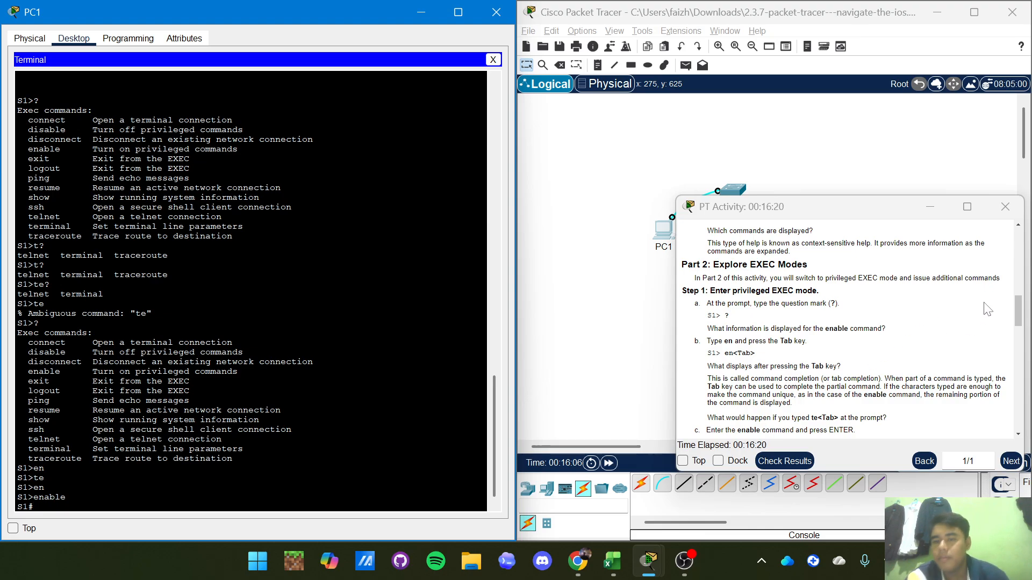
{"action": "left_click", "coordinate": [1020, 314]}
{"action": "left_click_drag", "start_coordinate": [1023, 316], "coordinate": [1027, 338]}
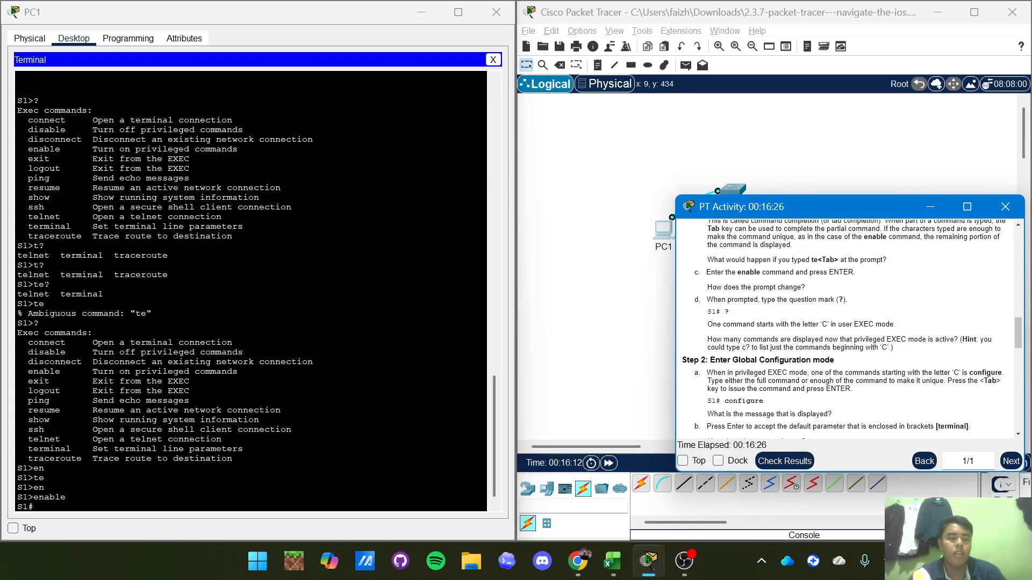
{"action": "left_click", "coordinate": [50, 497]}
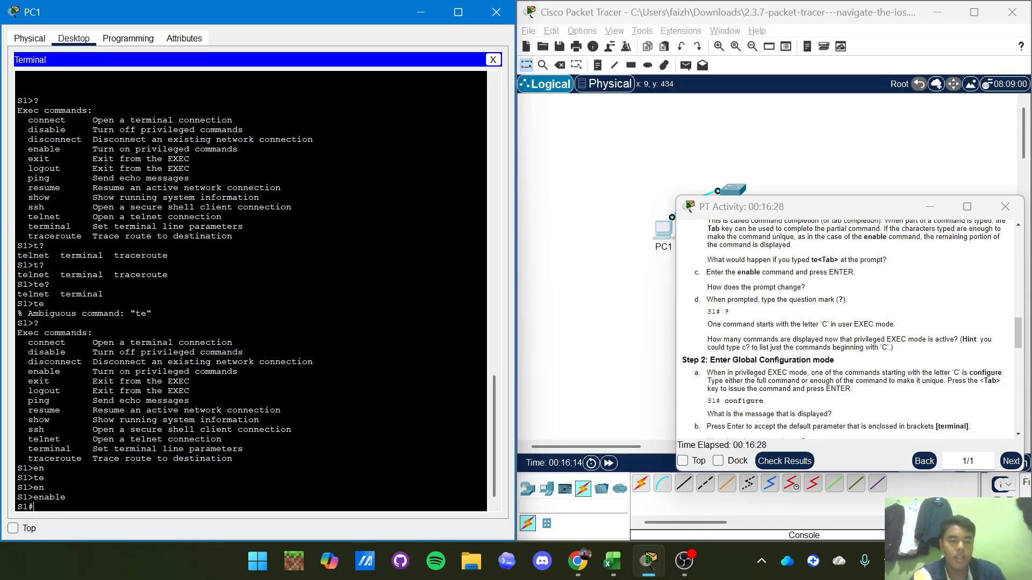
{"action": "type", "text": "?"}
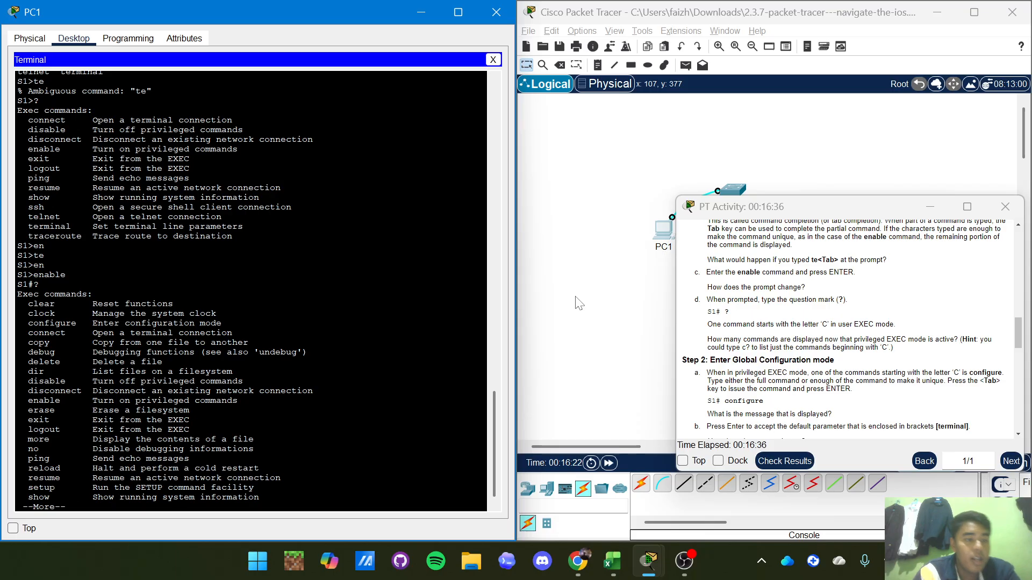
{"action": "key", "text": "Return"}
{"action": "key", "text": "Return"}
{"action": "key", "text": "Return"}
{"action": "key", "text": "Return"}
{"action": "key", "text": "Return"}
{"action": "key", "text": "Return"}
{"action": "key", "text": "Return"}
{"action": "key", "text": "Return"}
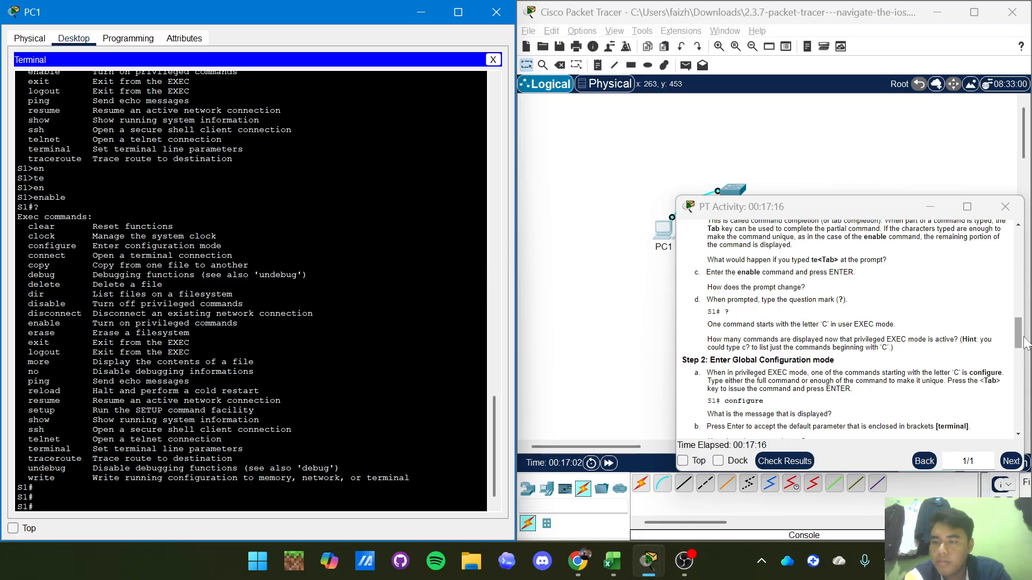
Bring up Step 2: Enter Global Configuration mode in the activity instructions and return to the S1 prompt
{"action": "left_click_drag", "start_coordinate": [1018, 332], "coordinate": [1020, 347]}
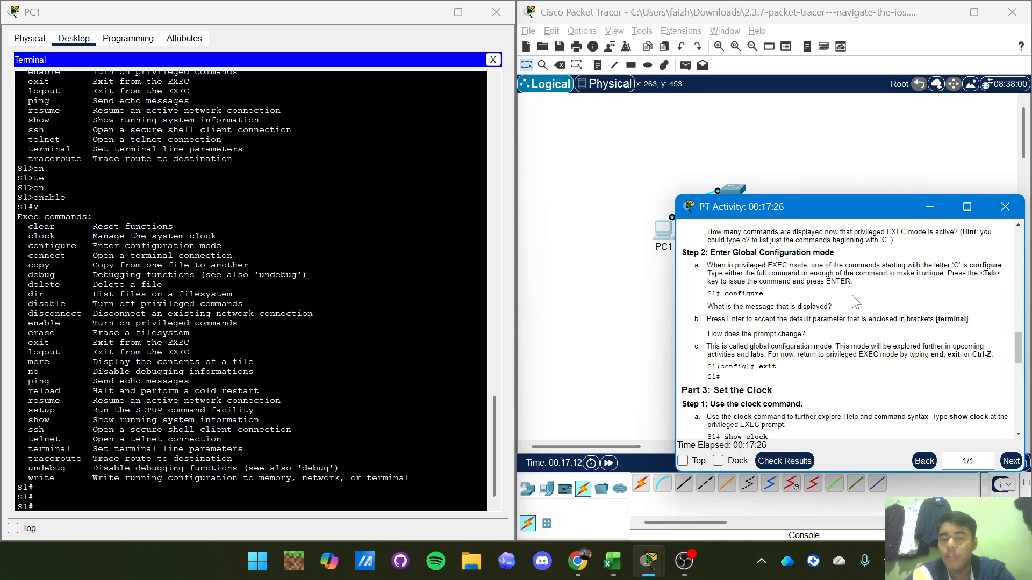
{"action": "left_click", "coordinate": [34, 497]}
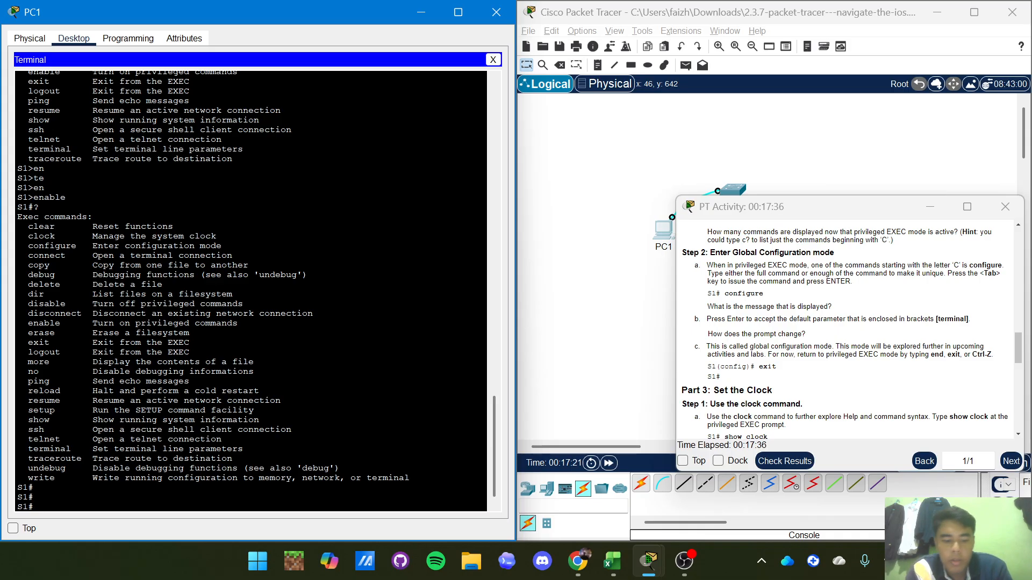
Try to complete the configure command from just the letter c, in lower and upper case, then clear the prompt
{"action": "type", "text": "c"}
{"action": "key", "text": "Tab"}
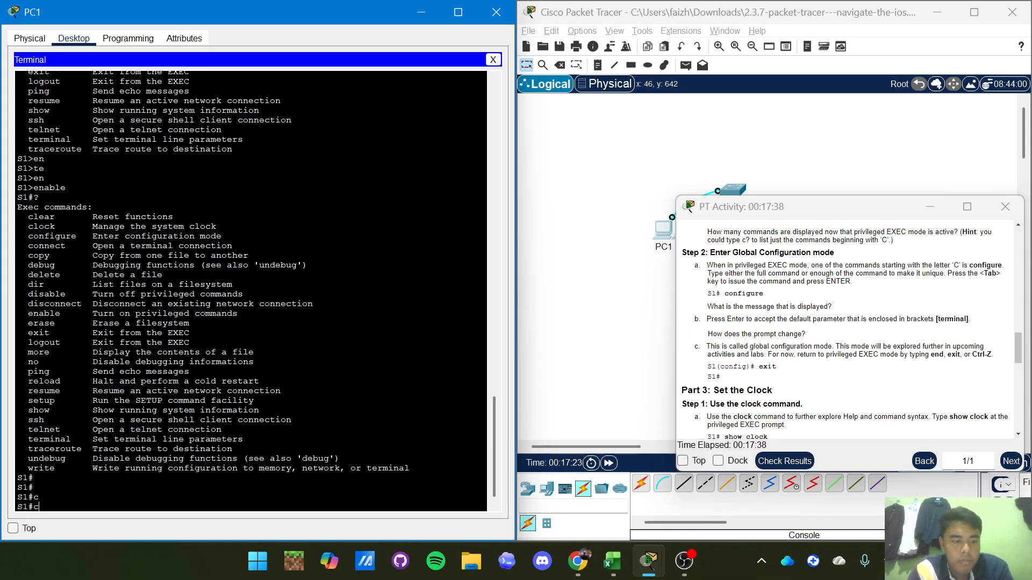
{"action": "key", "text": "BackSpace"}
{"action": "type", "text": "C"}
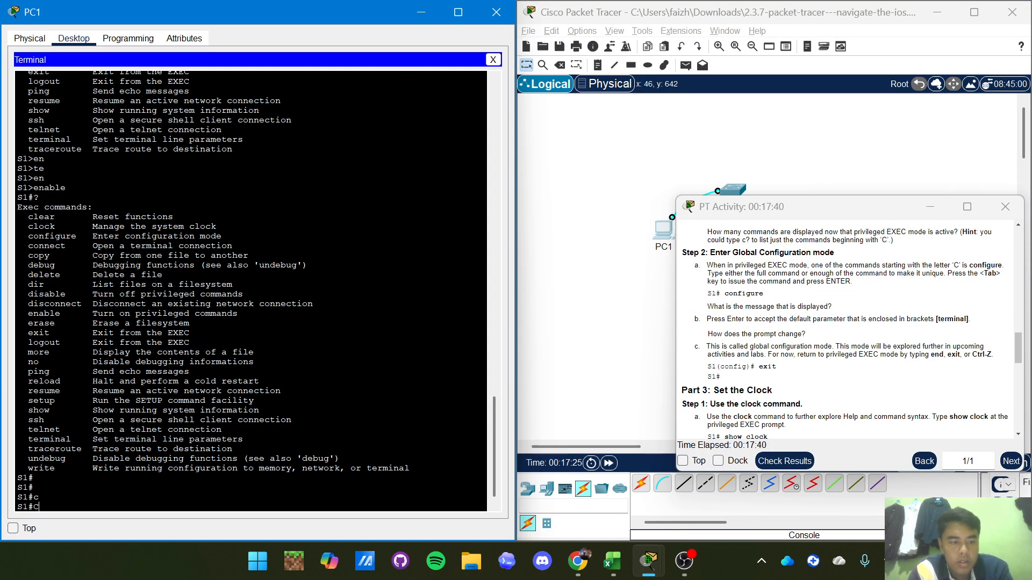
{"action": "key", "text": "Tab"}
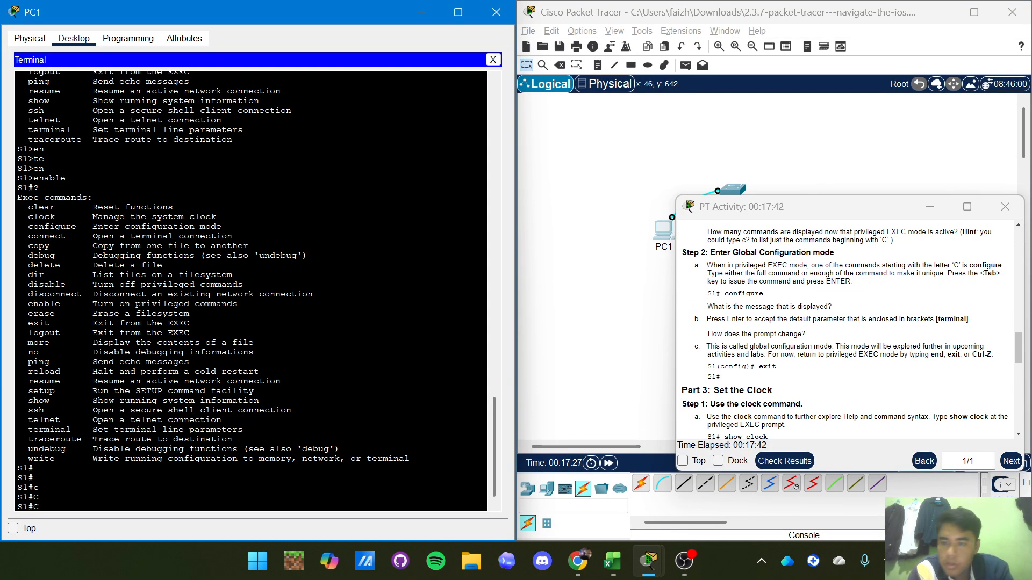
{"action": "type", "text": "onf"}
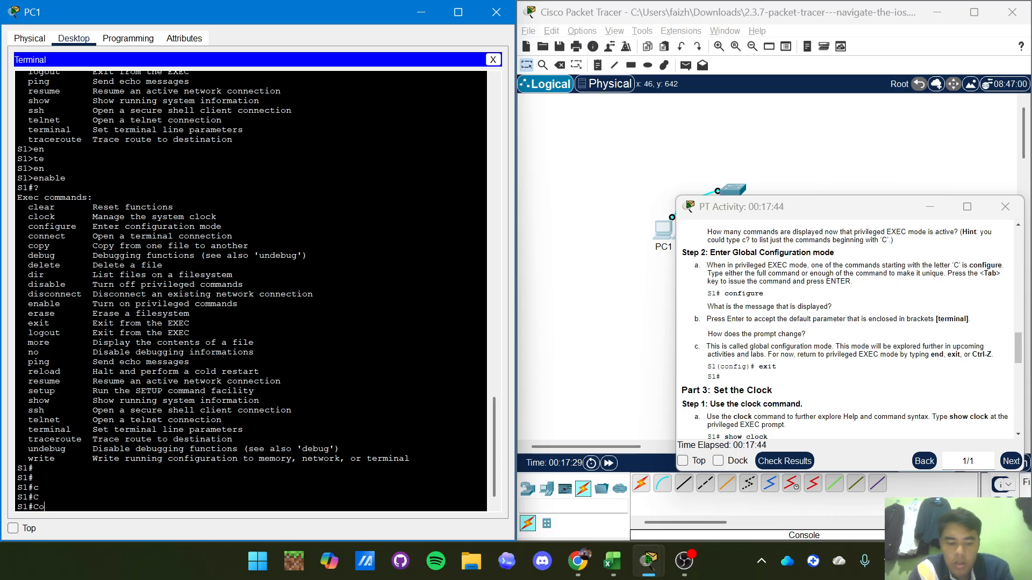
{"action": "key", "text": "BackSpace"}
{"action": "key", "text": "BackSpace"}
{"action": "key", "text": "BackSpace"}
{"action": "key", "text": "BackSpace"}
Enter global configuration mode on S1 by completing conf to configure, running it and accepting the default [terminal] parameter
{"action": "type", "text": "con"}
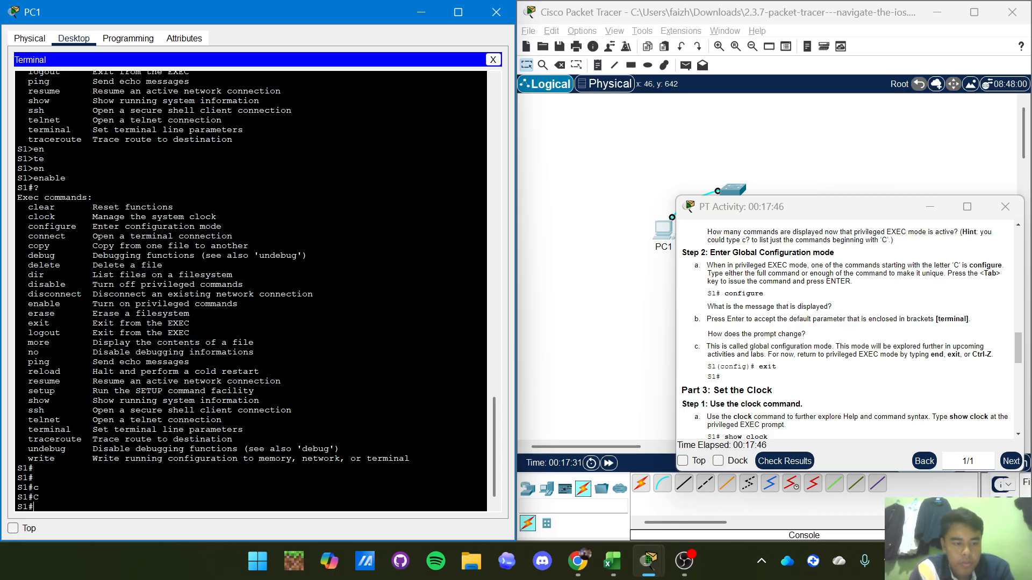
{"action": "type", "text": "f"}
{"action": "key", "text": "Tab"}
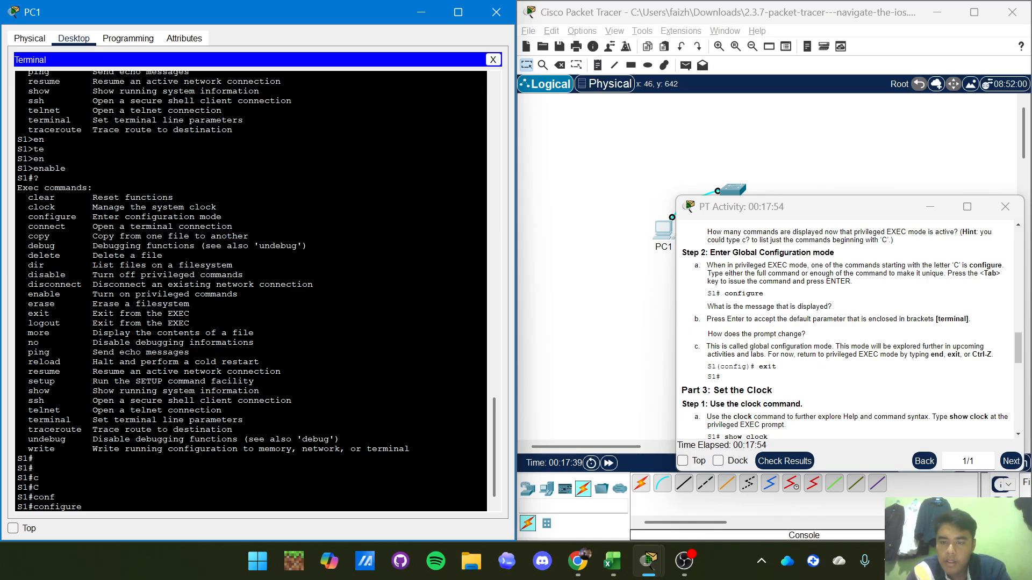
{"action": "key", "text": "Return"}
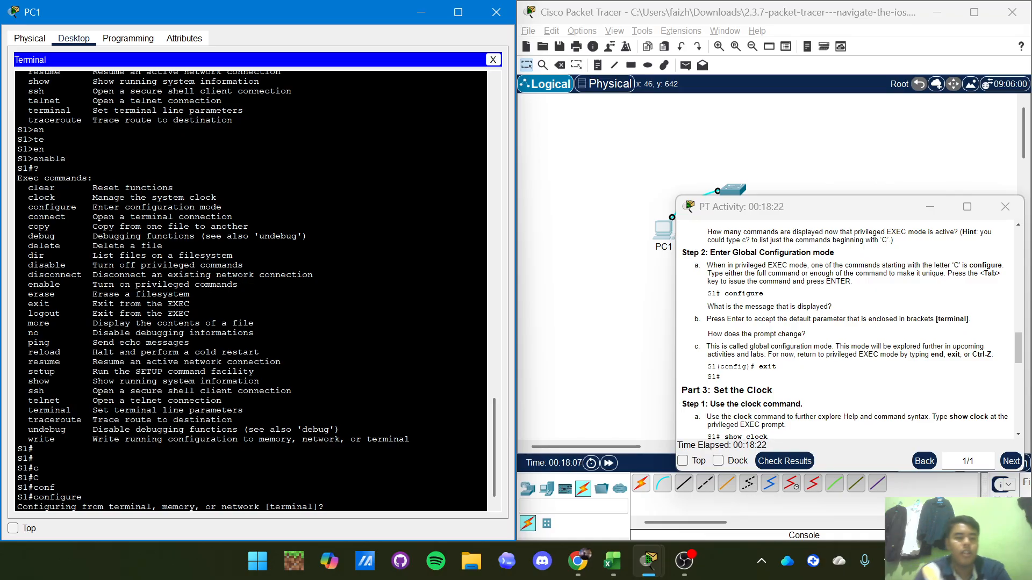
{"action": "key", "text": "Return"}
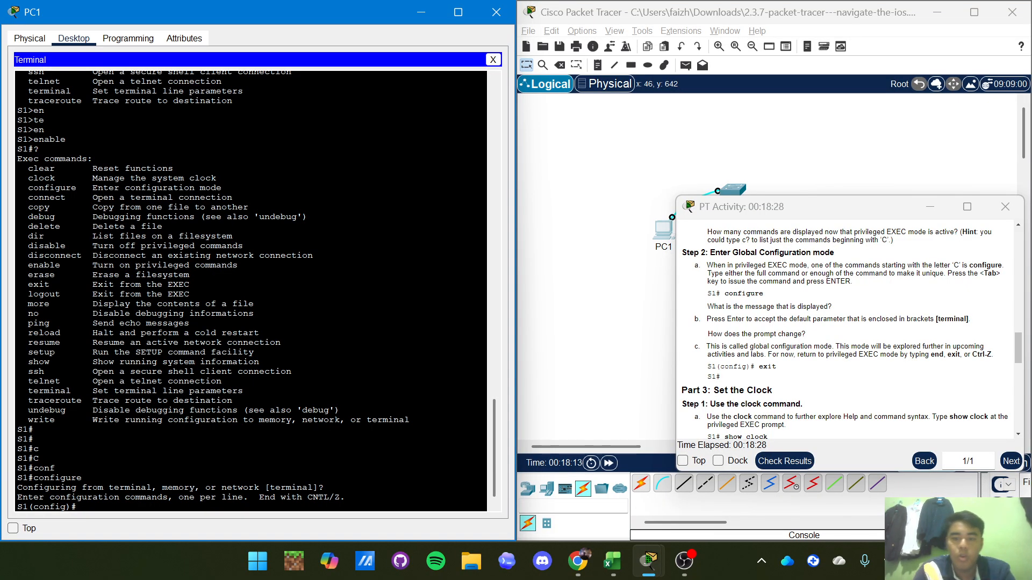
Leave global configuration mode on S1 with exit to return to privileged EXEC mode
{"action": "type", "text": "exi"}
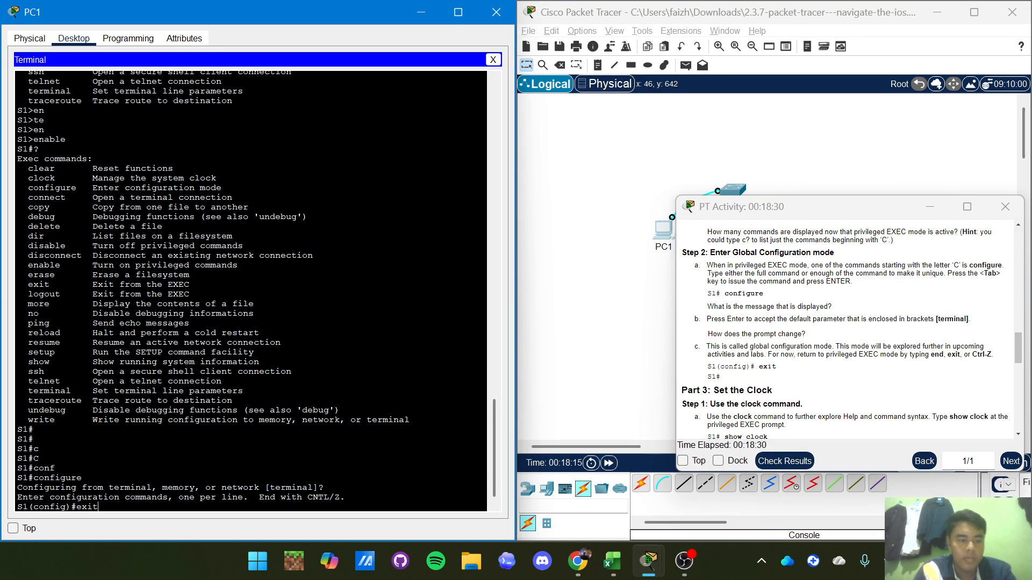
{"action": "type", "text": "t"}
{"action": "key", "text": "Return"}
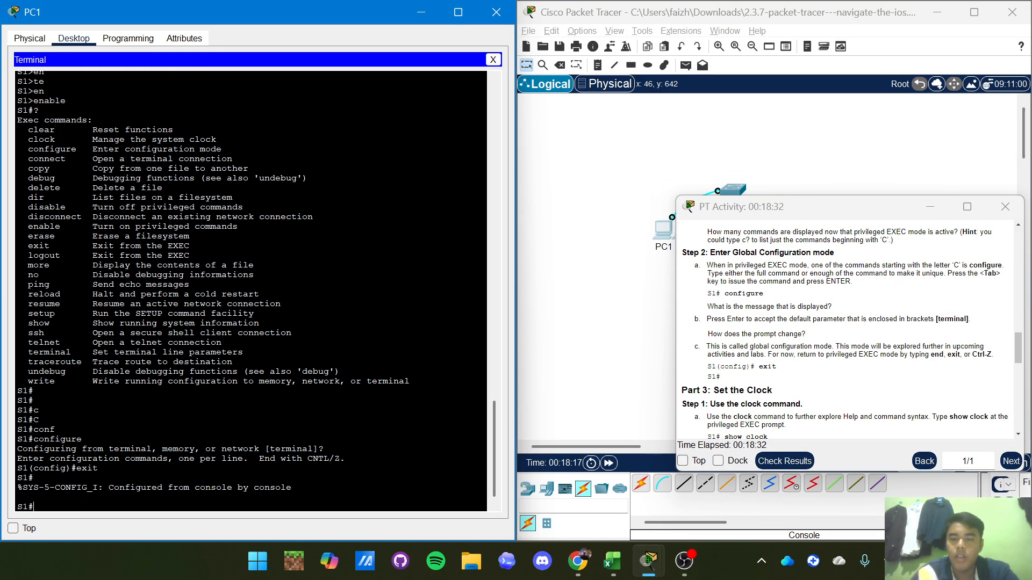
Bring up Part 3: Set the Clock in the activity instructions and run show clock on S1
{"action": "left_click_drag", "start_coordinate": [1021, 353], "coordinate": [1021, 375]}
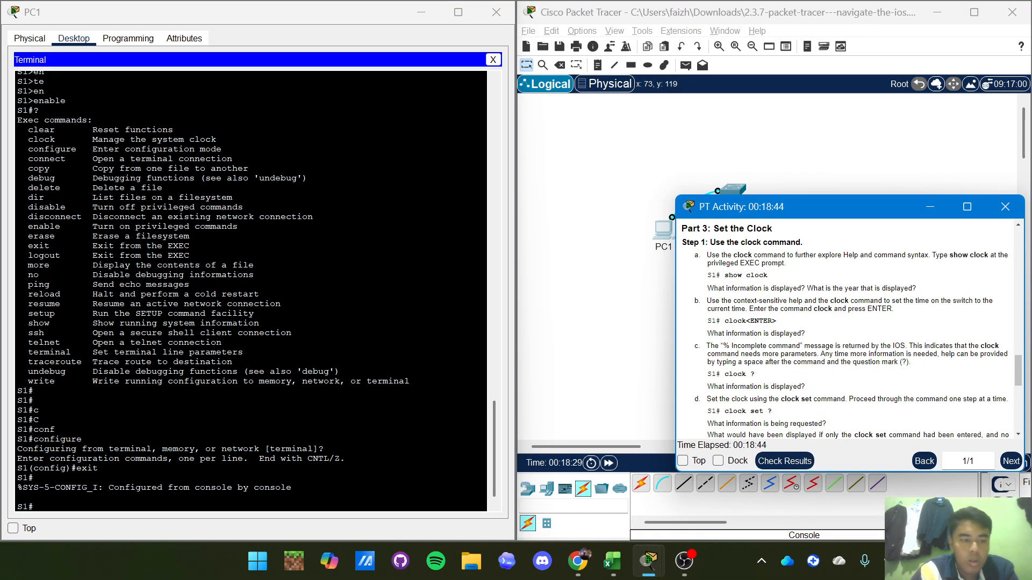
{"action": "left_click", "coordinate": [333, 226]}
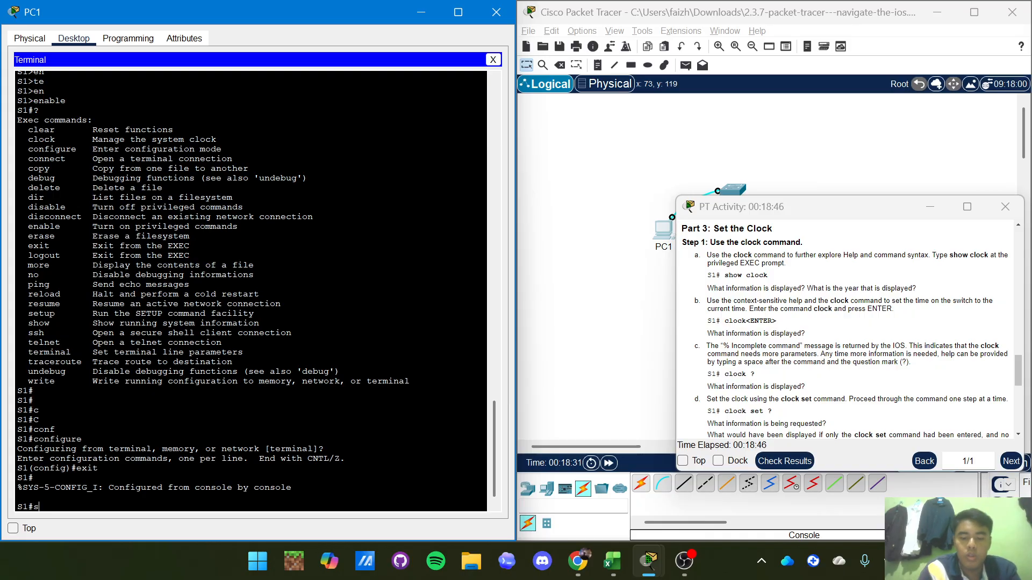
{"action": "type", "text": "how clock"}
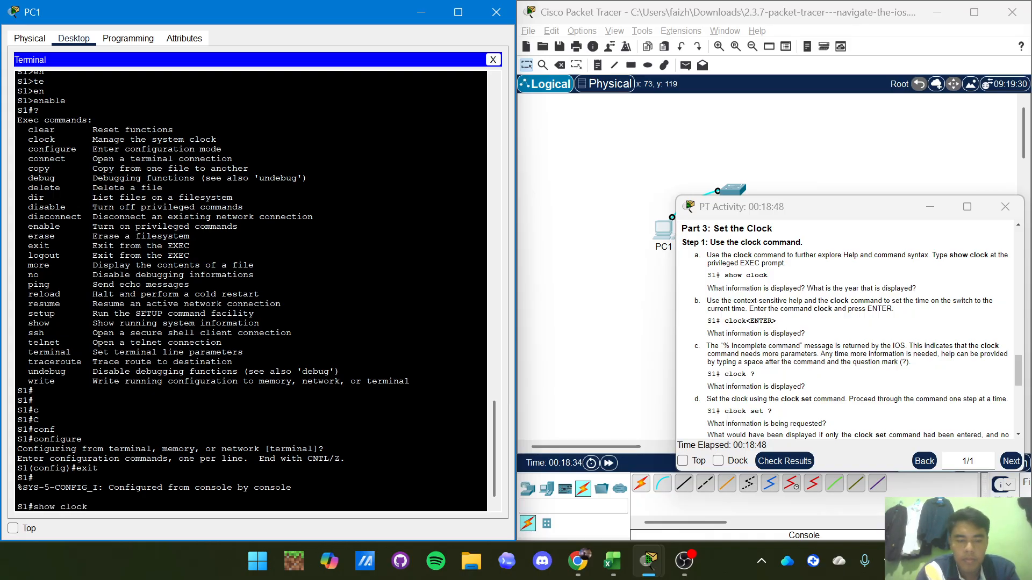
{"action": "key", "text": "Return"}
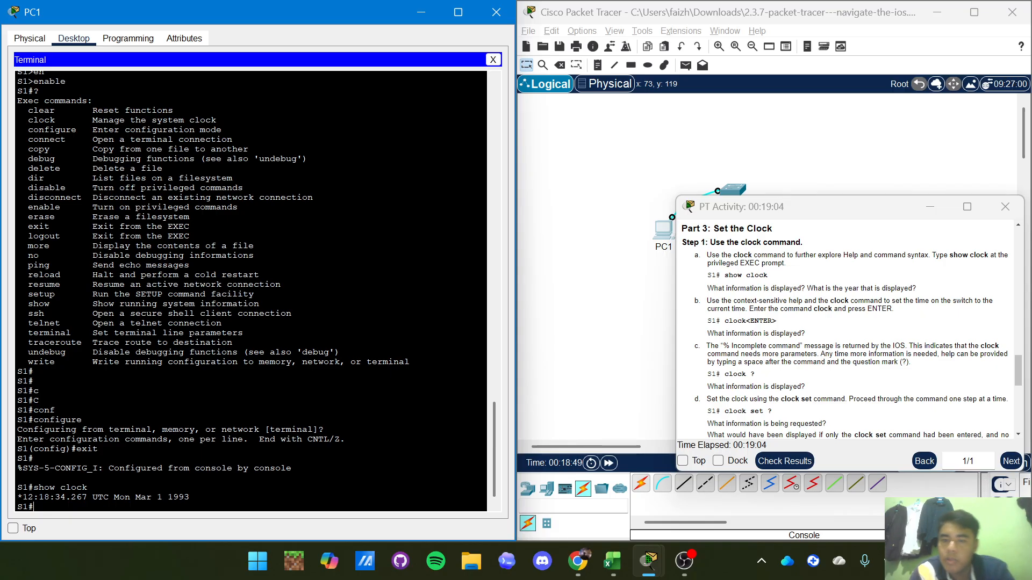
Following Step 1b, run the clock command on S1 without any parameters, twice
{"action": "type", "text": "clo"}
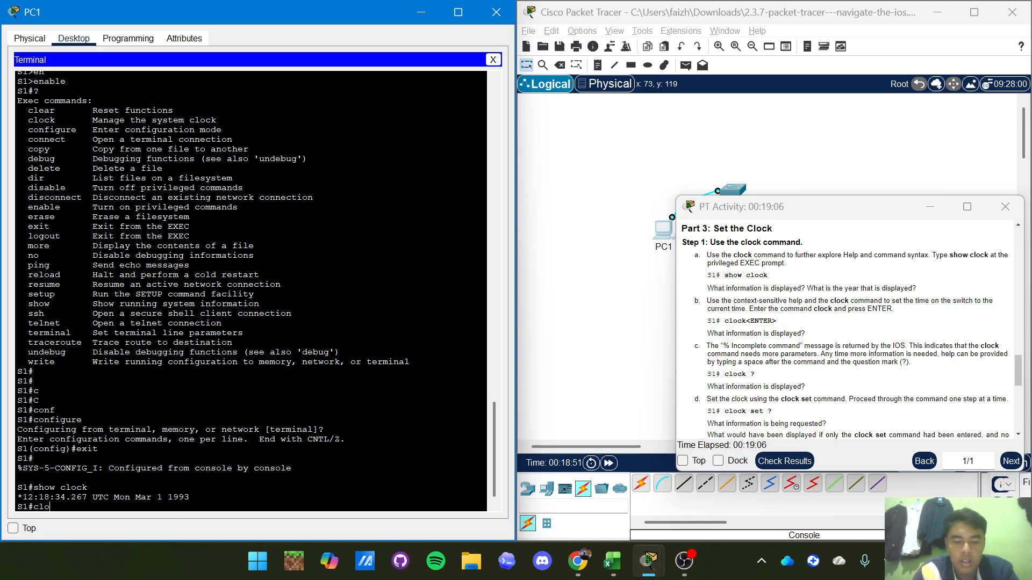
{"action": "type", "text": "ck"}
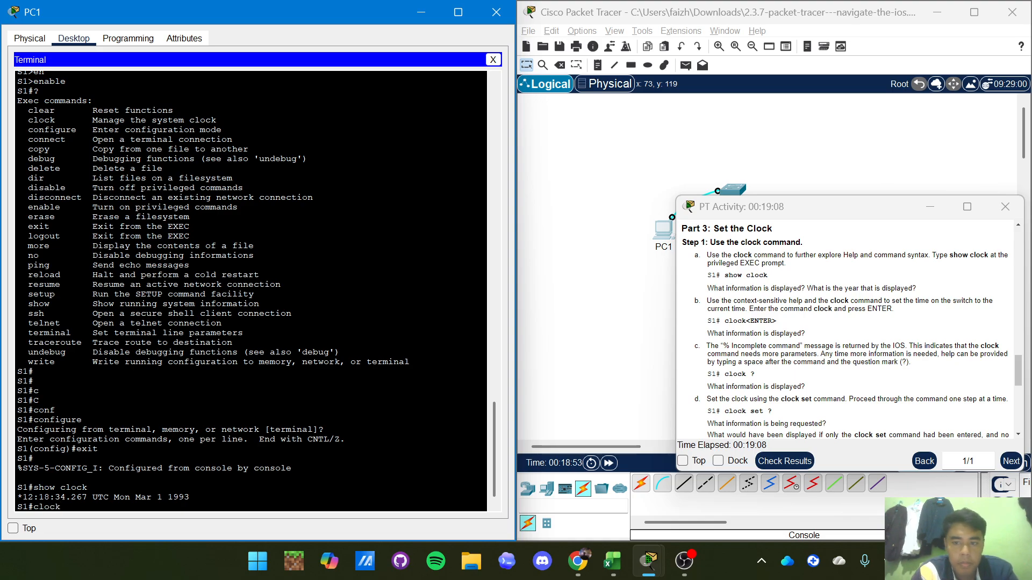
{"action": "key", "text": "Return"}
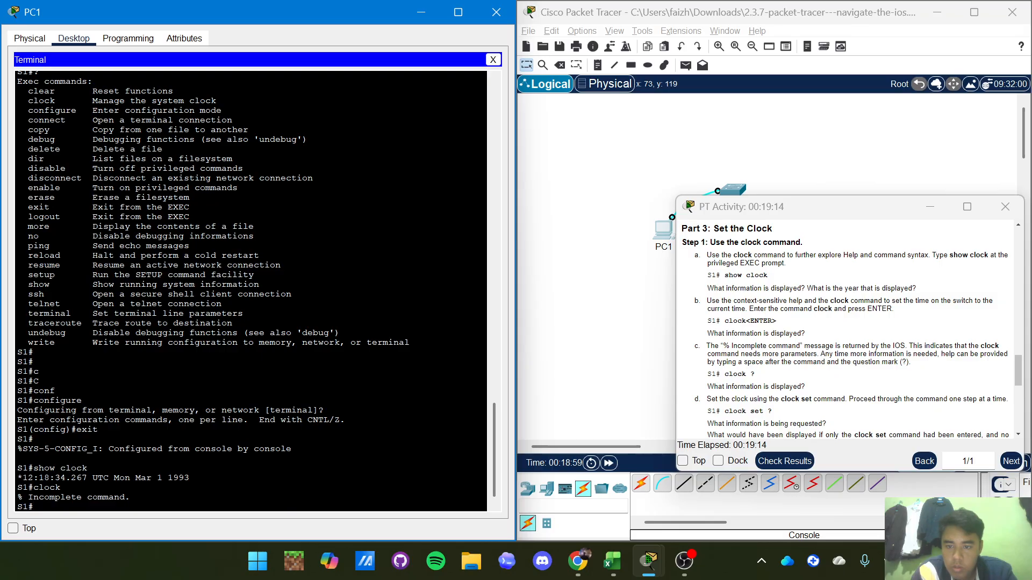
{"action": "type", "text": "clo"}
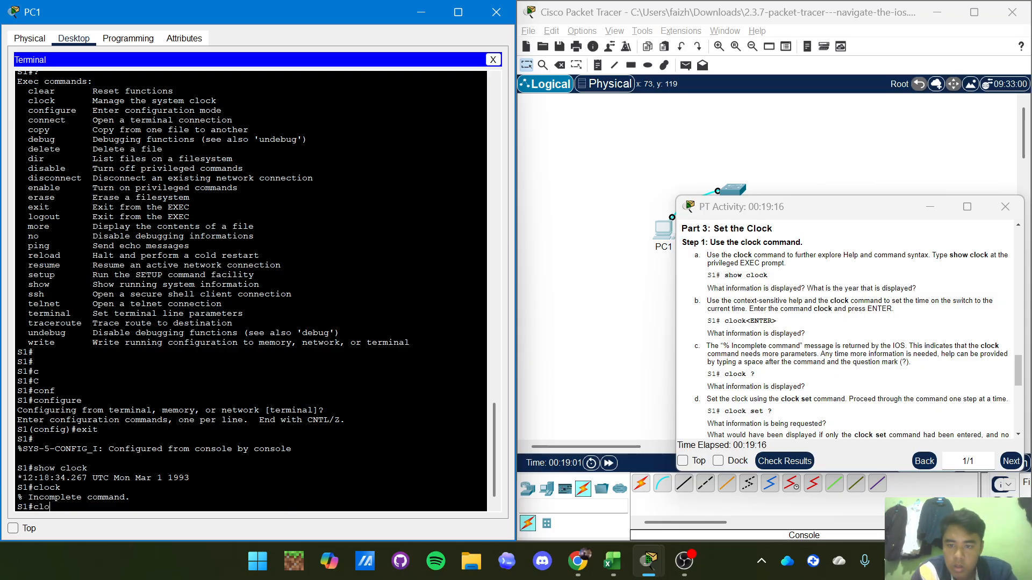
{"action": "type", "text": "ck"}
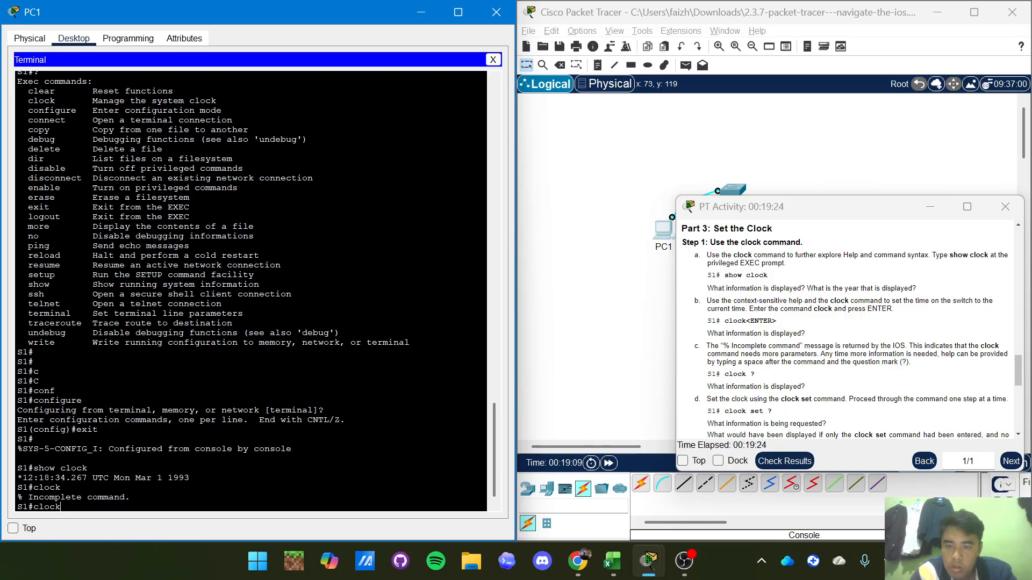
{"action": "key", "text": "Return"}
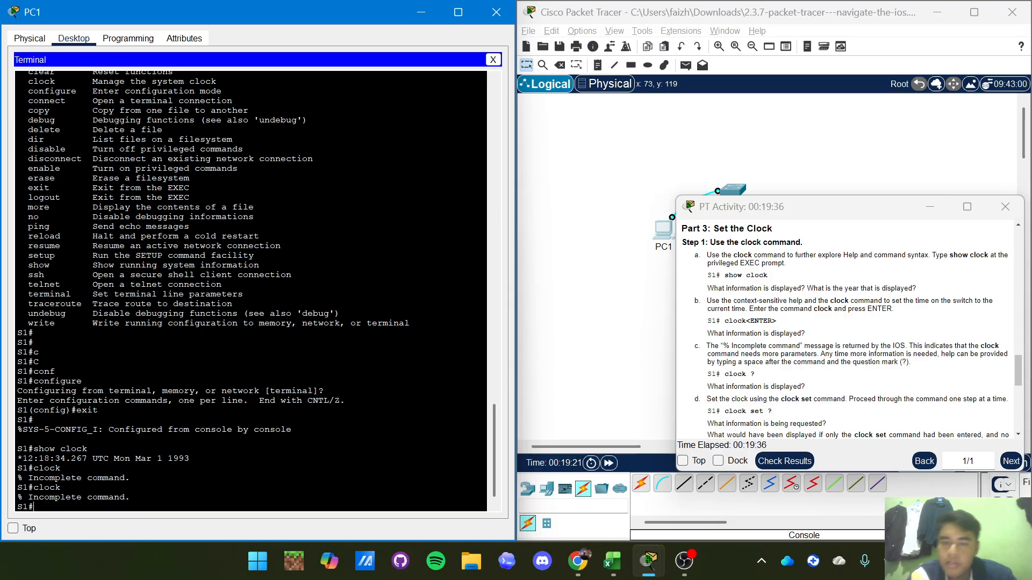
Following Step 1c, request context-sensitive help for the clock command with clock ?
{"action": "type", "text": "c"}
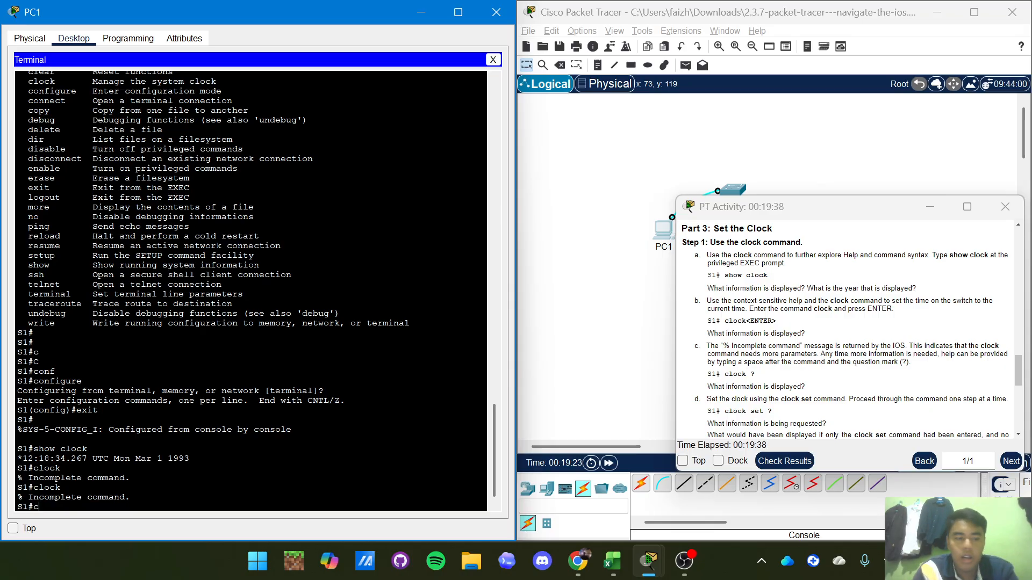
{"action": "type", "text": "lock"}
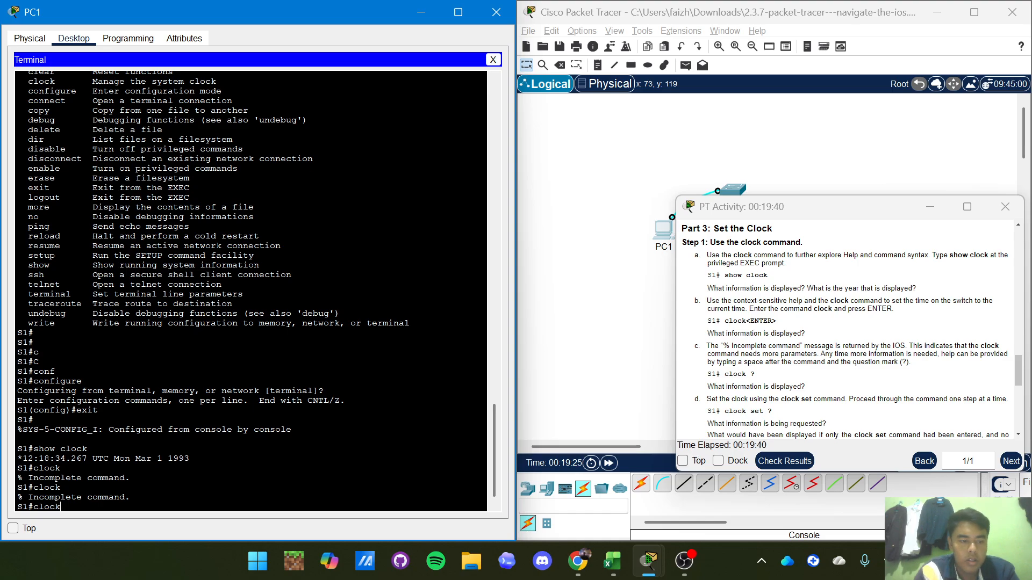
{"action": "type", "text": " ?"}
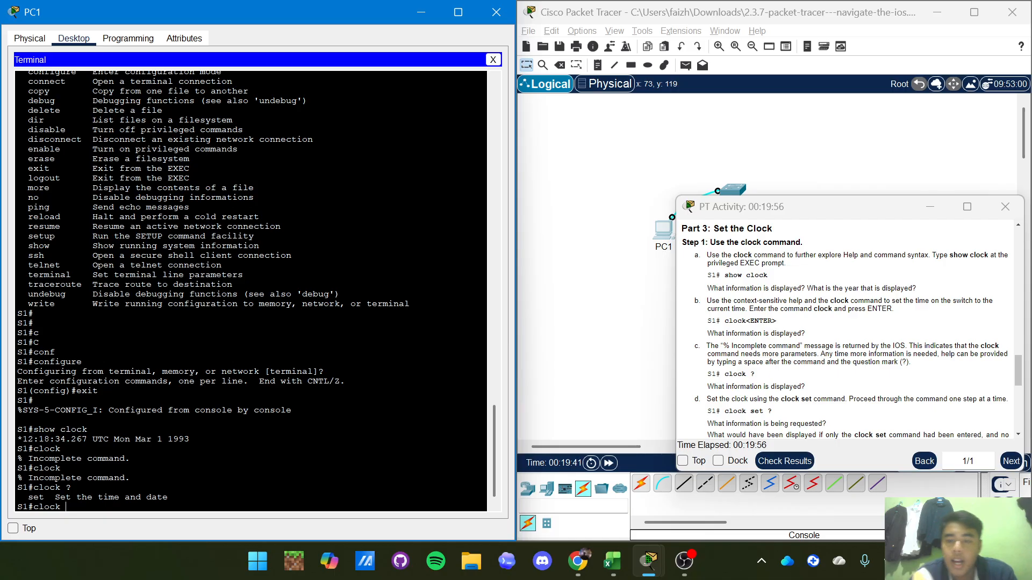
Bring up Steps 1d to 1f in the instructions and request help for the next parameter with clock set ?
{"action": "scroll", "coordinate": [253, 290], "scroll_direction": "up", "scroll_amount": 1}
{"action": "scroll", "coordinate": [830, 365], "scroll_direction": "up", "scroll_amount": 2}
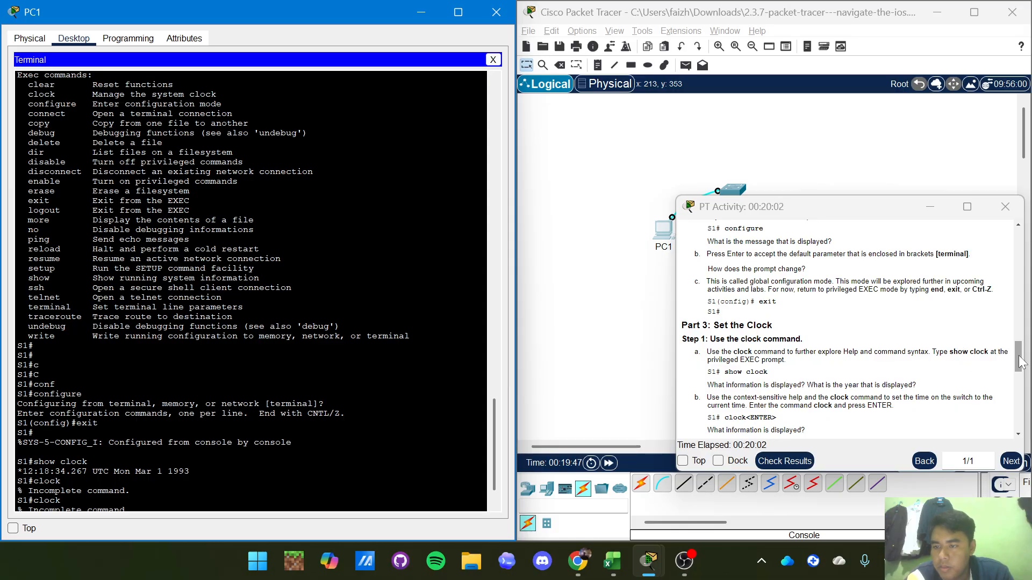
{"action": "left_click_drag", "start_coordinate": [1018, 356], "coordinate": [1029, 391]}
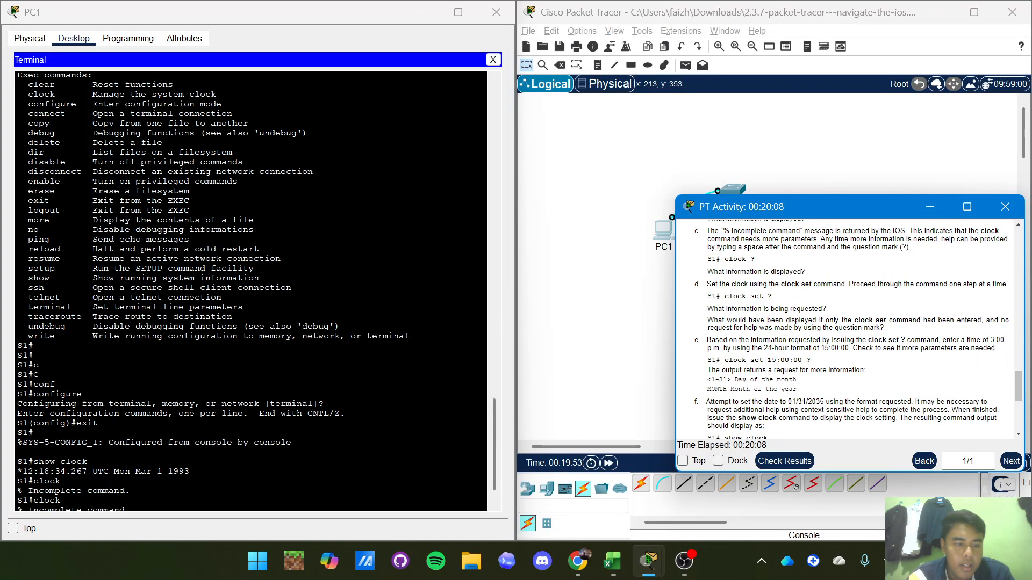
{"action": "left_click", "coordinate": [396, 463]}
{"action": "scroll", "coordinate": [396, 463], "scroll_direction": "down", "scroll_amount": 2}
{"action": "scroll", "coordinate": [396, 463], "scroll_direction": "up", "scroll_amount": 1}
{"action": "type", "text": "clock ?"}
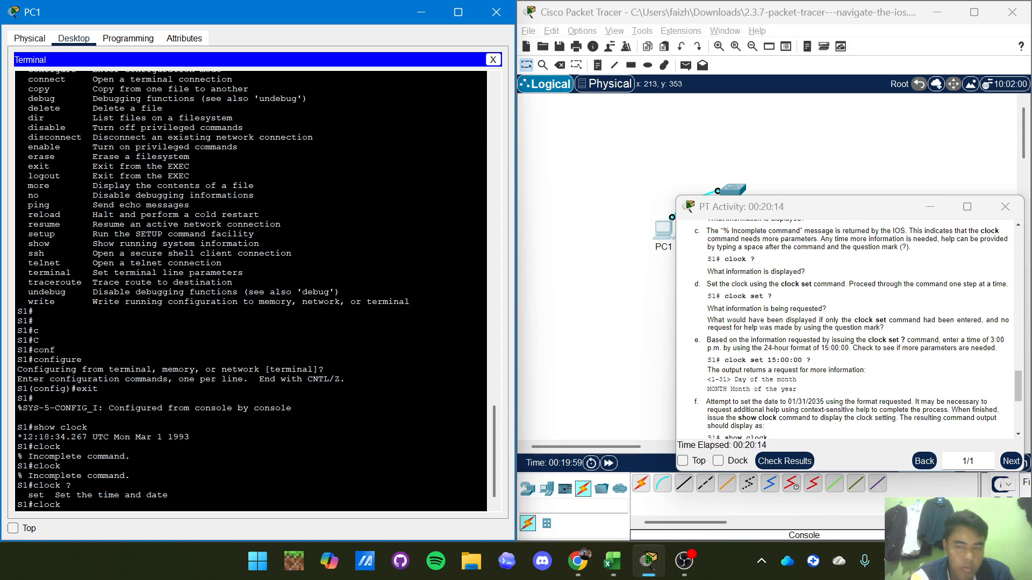
{"action": "type", "text": "set"}
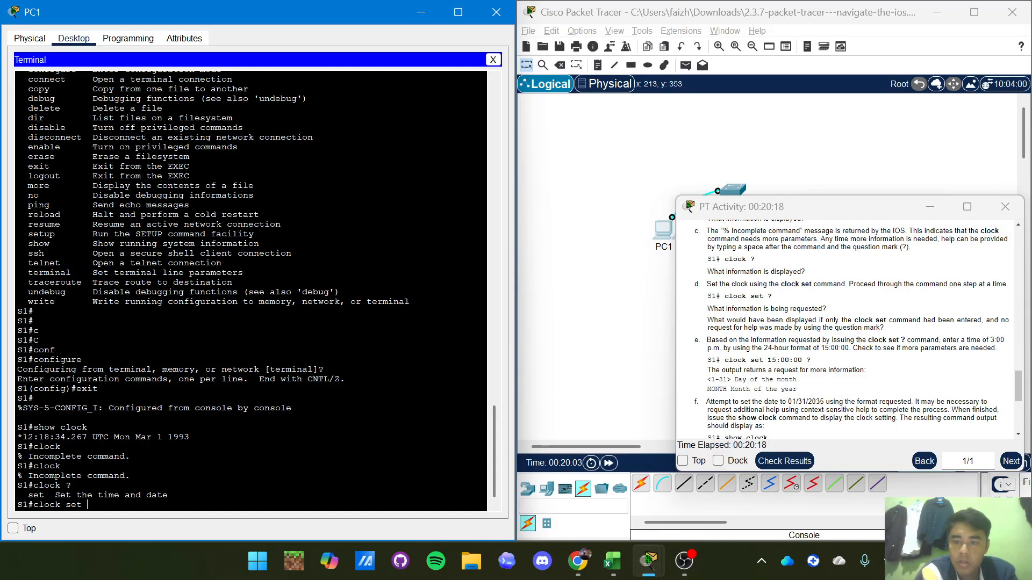
{"action": "type", "text": " ?"}
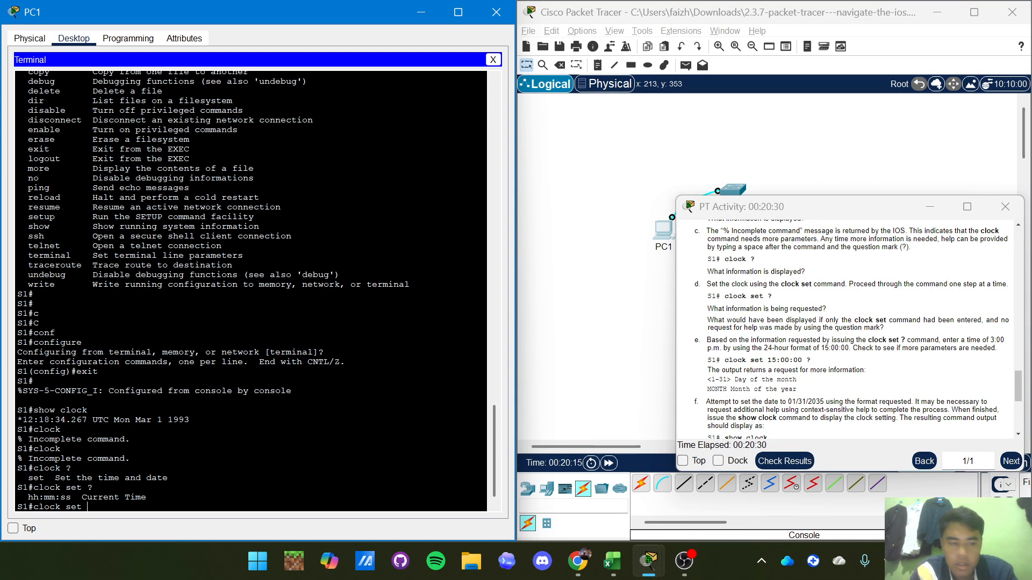
Following Step 1e, add the time 15:00:00 to clock set and request help on the parameters that follow it
{"action": "type", "text": "15"}
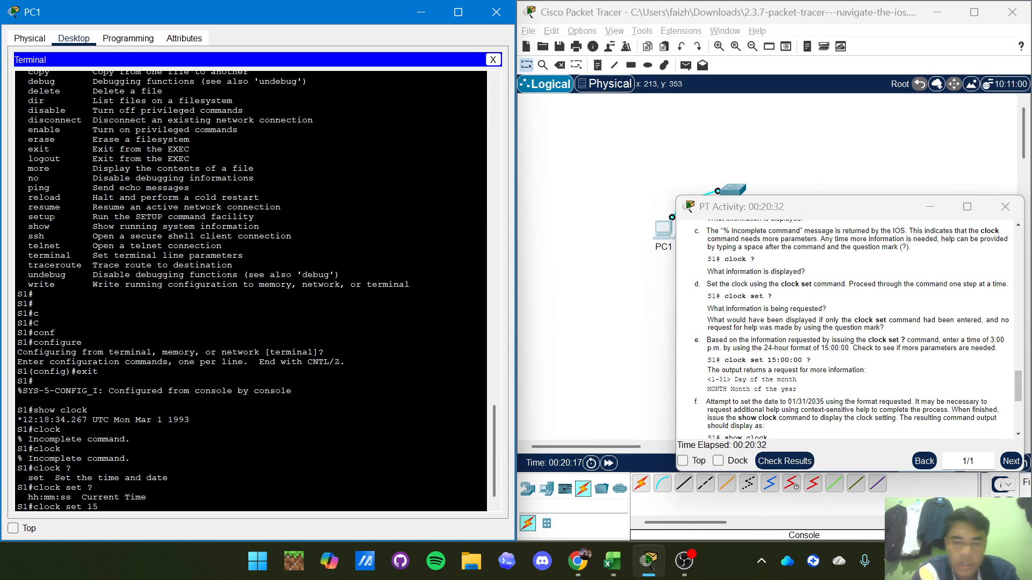
{"action": "type", "text": ":"}
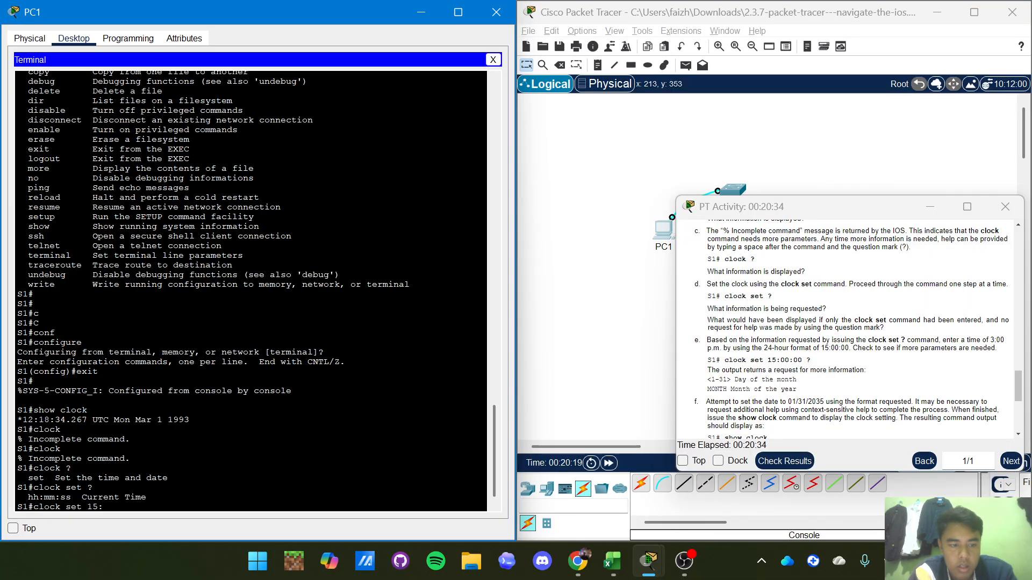
{"action": "type", "text": "00:00"}
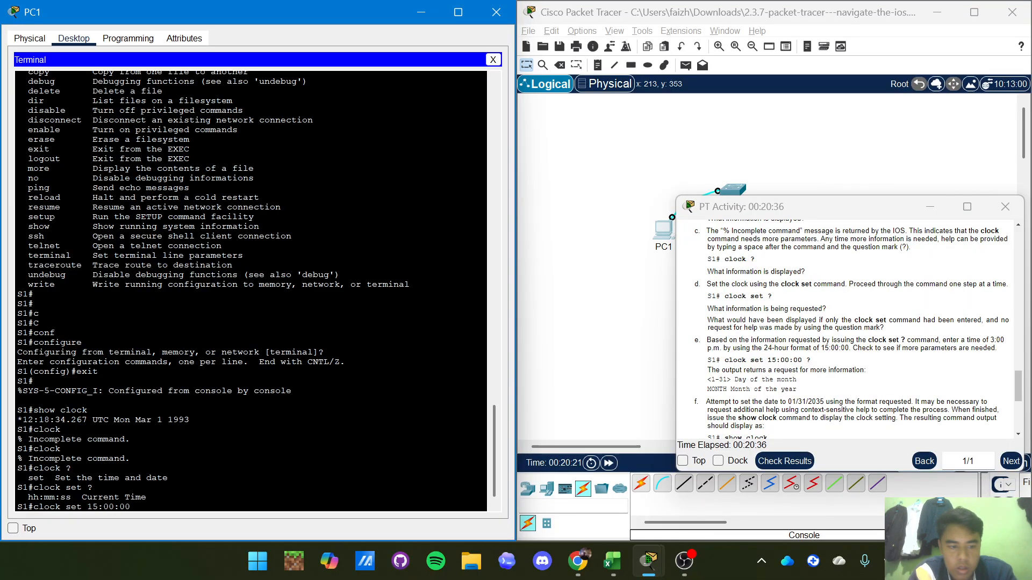
{"action": "type", "text": " ?"}
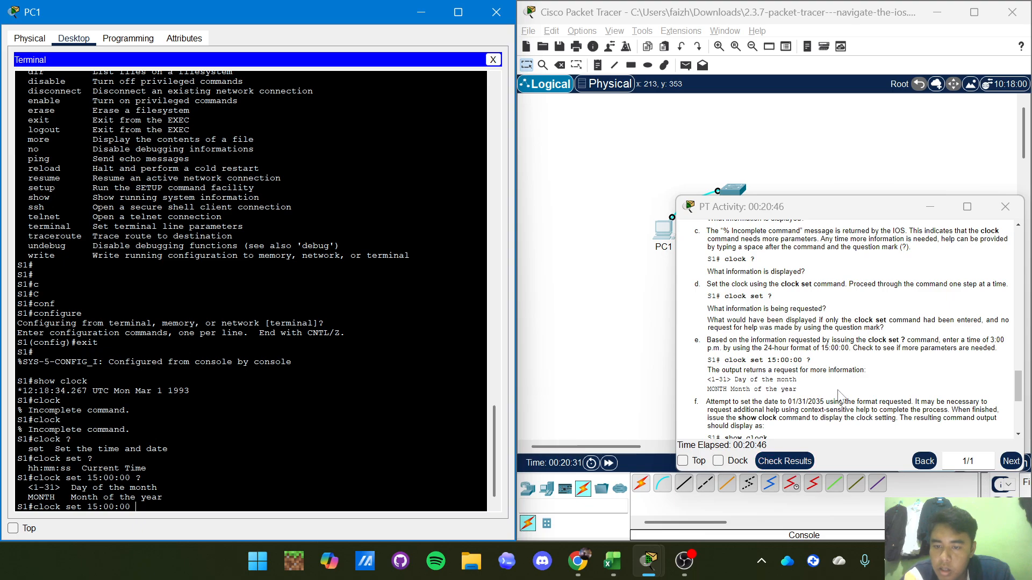
Read Step 1f in the instructions and try to run clock set 15:00:00 without a date
{"action": "scroll", "coordinate": [1005, 388], "scroll_direction": "down", "scroll_amount": 1}
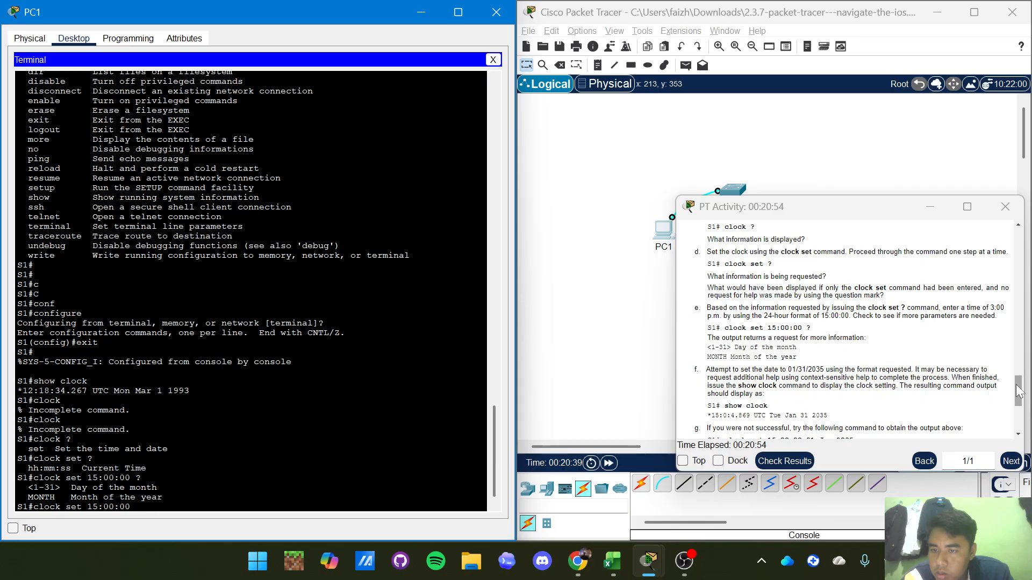
{"action": "left_click_drag", "start_coordinate": [1019, 391], "coordinate": [1023, 392]}
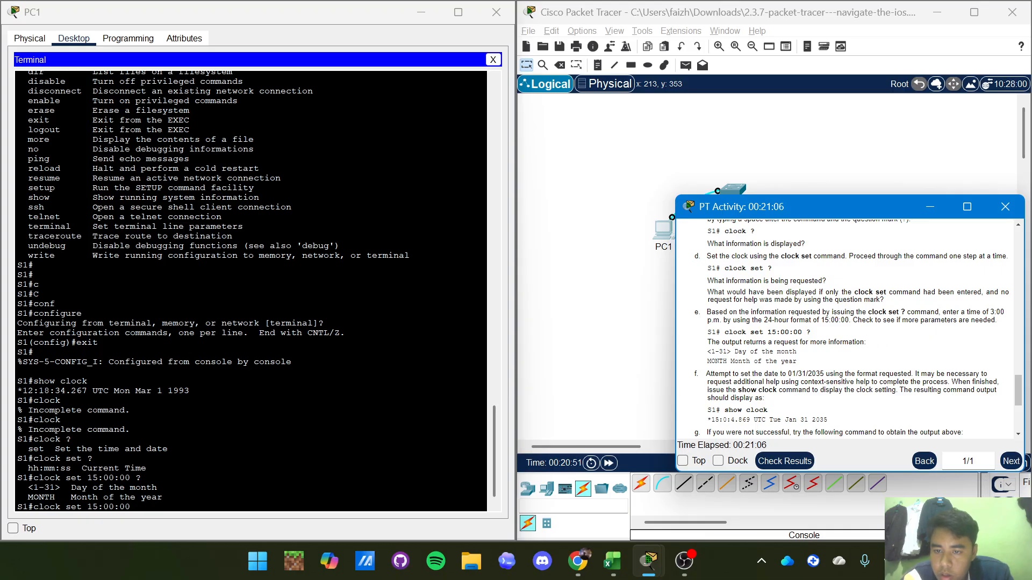
{"action": "right_click", "coordinate": [917, 349]}
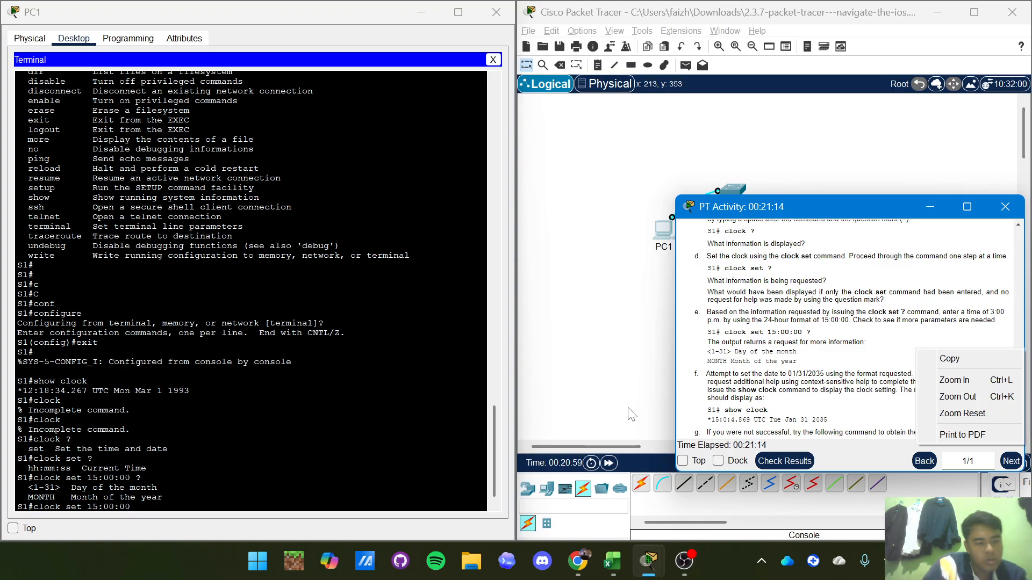
{"action": "left_click", "coordinate": [175, 482]}
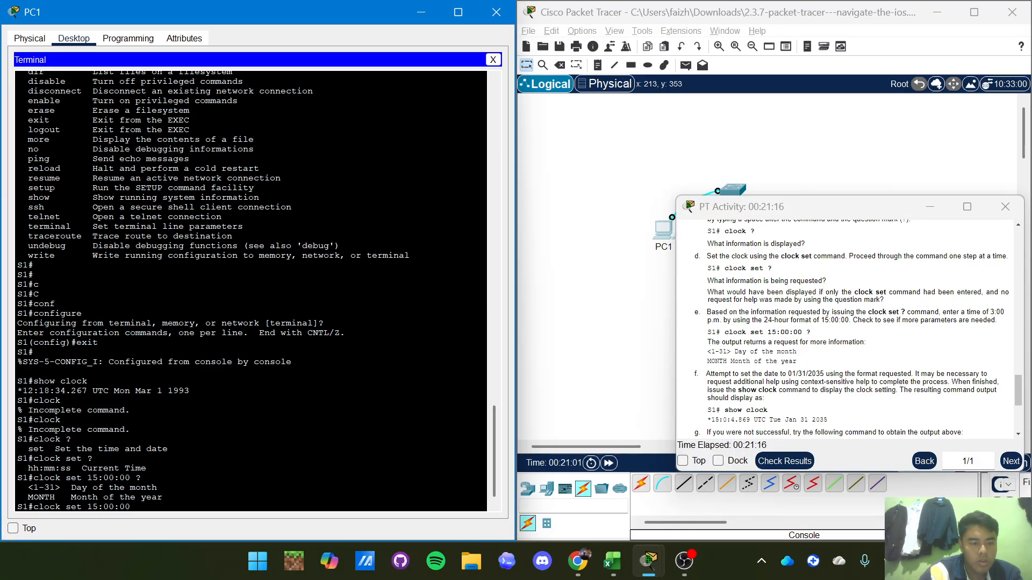
{"action": "key", "text": "Return"}
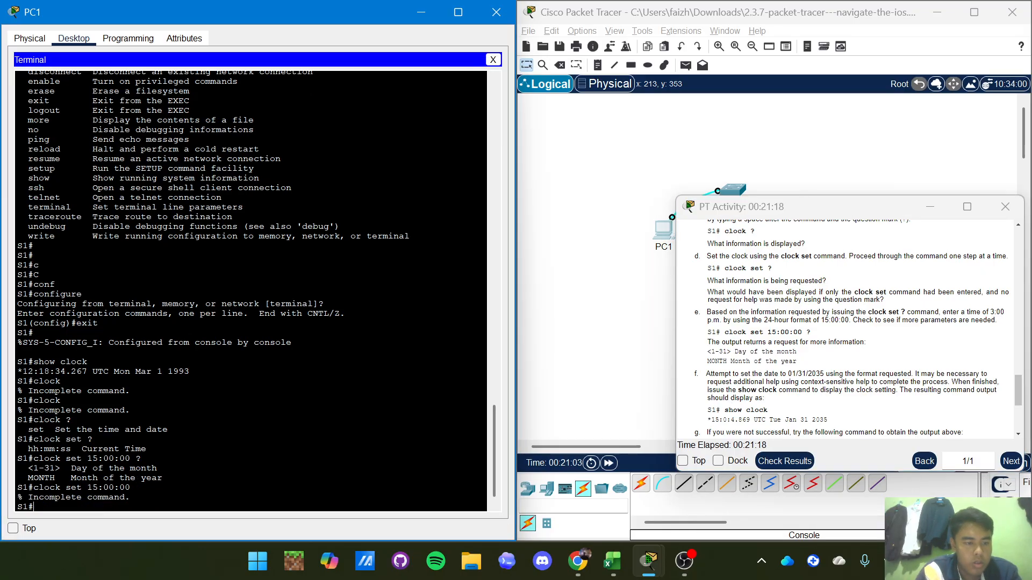
Following Step 1f, try to set the date in numeric form with clock set 15:00:00 01/31/2035
{"action": "key", "text": "Up"}
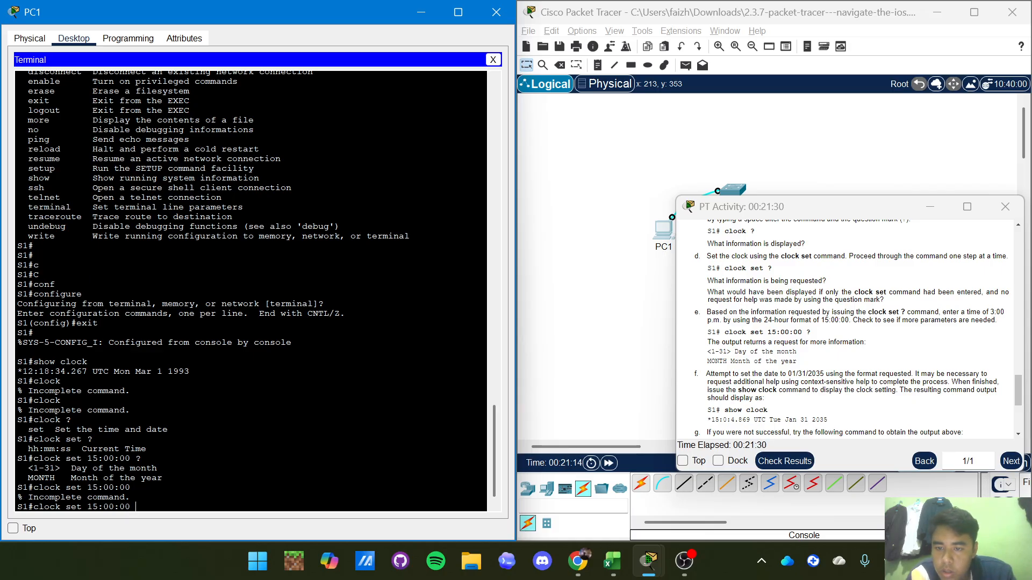
{"action": "type", "text": "01"}
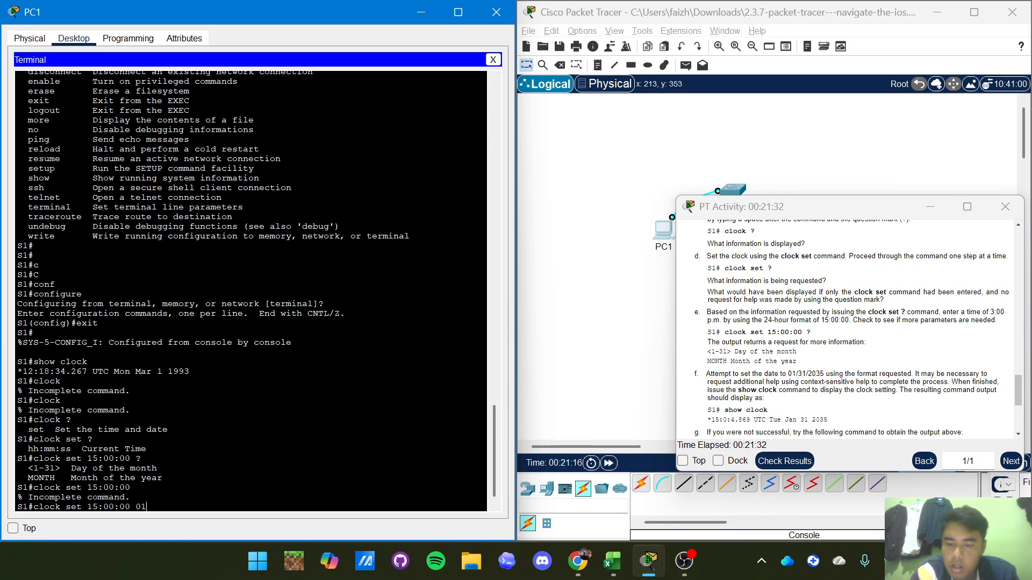
{"action": "type", "text": "/31/"}
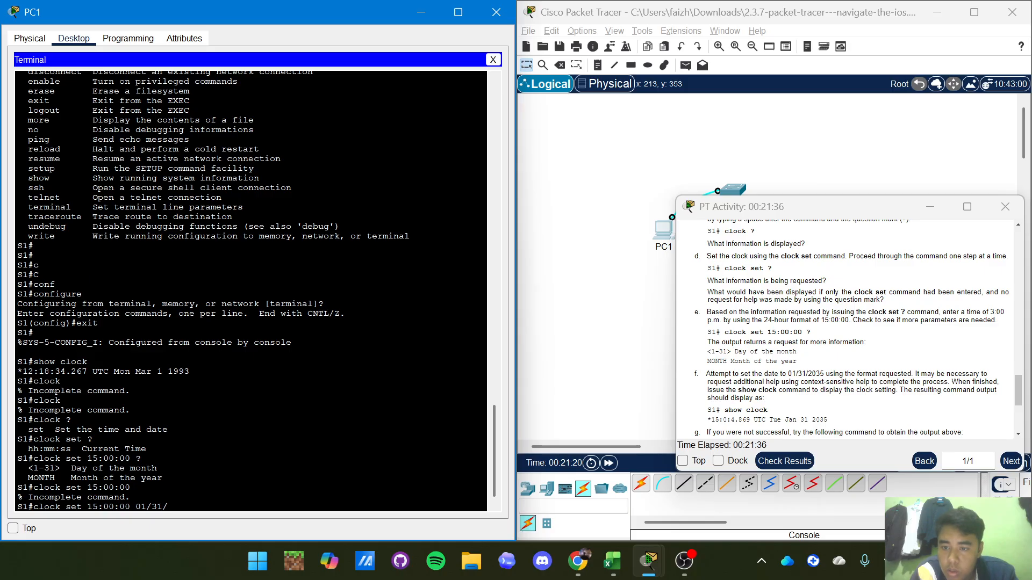
{"action": "type", "text": "2-3"}
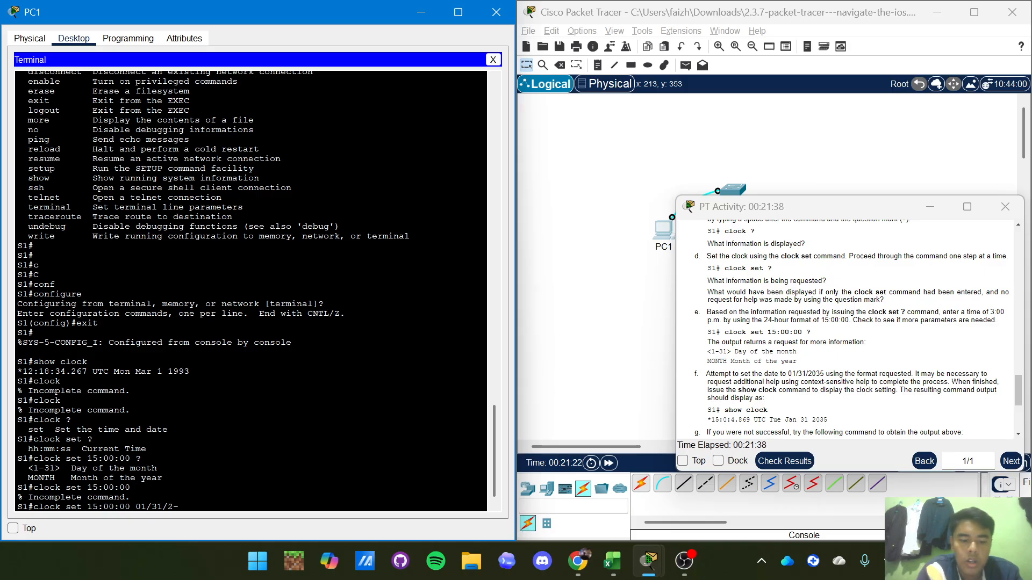
{"action": "key", "text": "BackSpace"}
{"action": "key", "text": "BackSpace"}
{"action": "key", "text": "BackSpace"}
{"action": "key", "text": "BackSpace"}
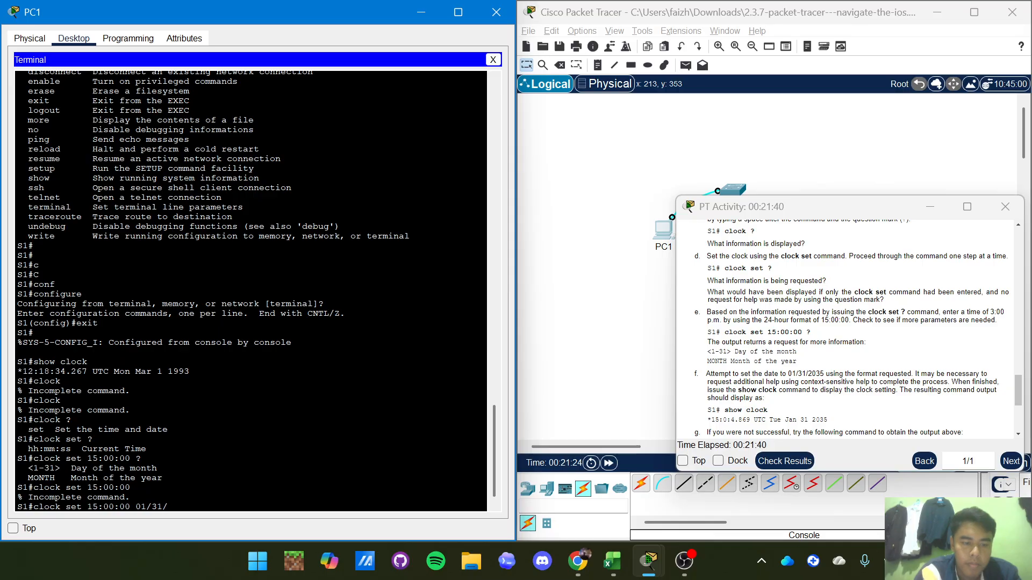
{"action": "type", "text": "20"}
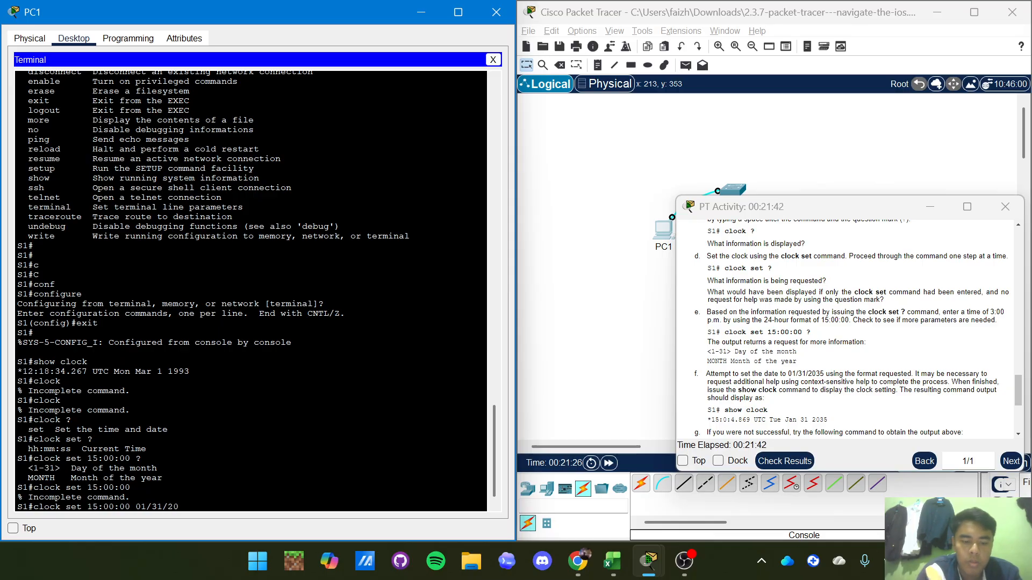
{"action": "type", "text": "35"}
{"action": "key", "text": "Return"}
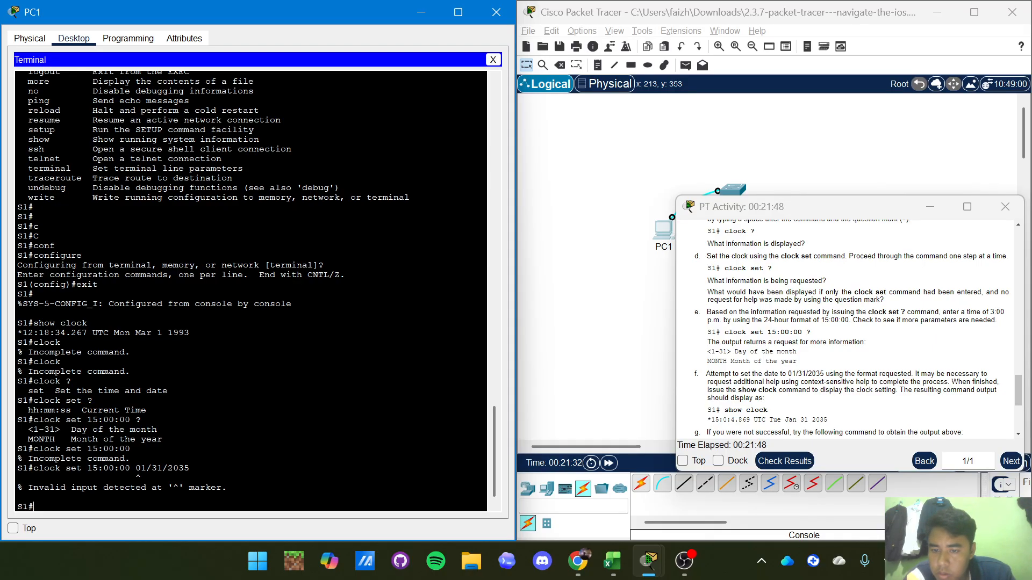
Bring up Step 1g in the instructions and set the clock with clock set 15:00:00 31 Jan 2035
{"action": "scroll", "coordinate": [849, 328], "scroll_direction": "down", "scroll_amount": 1}
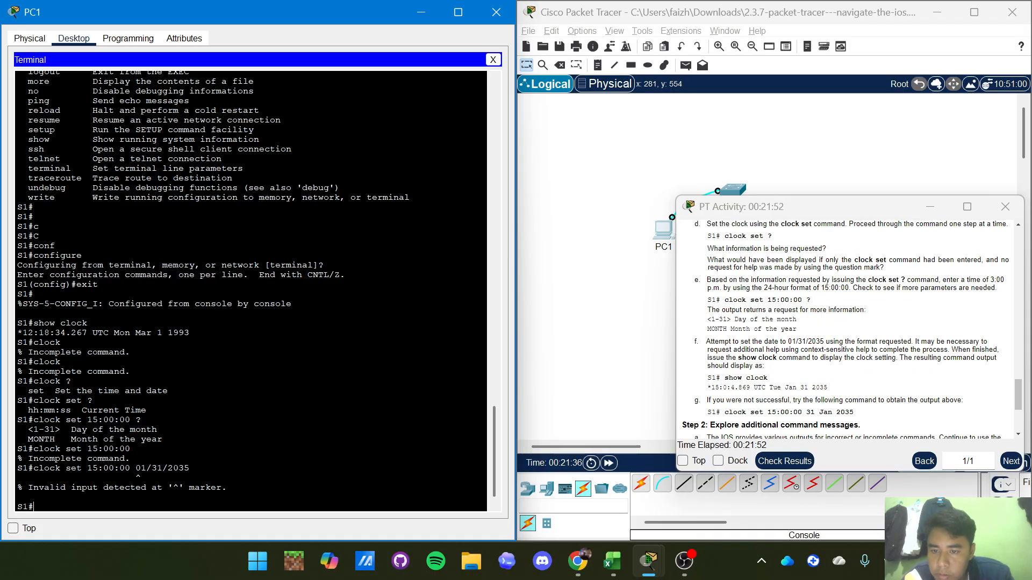
{"action": "scroll", "coordinate": [850, 328], "scroll_direction": "down", "scroll_amount": 2}
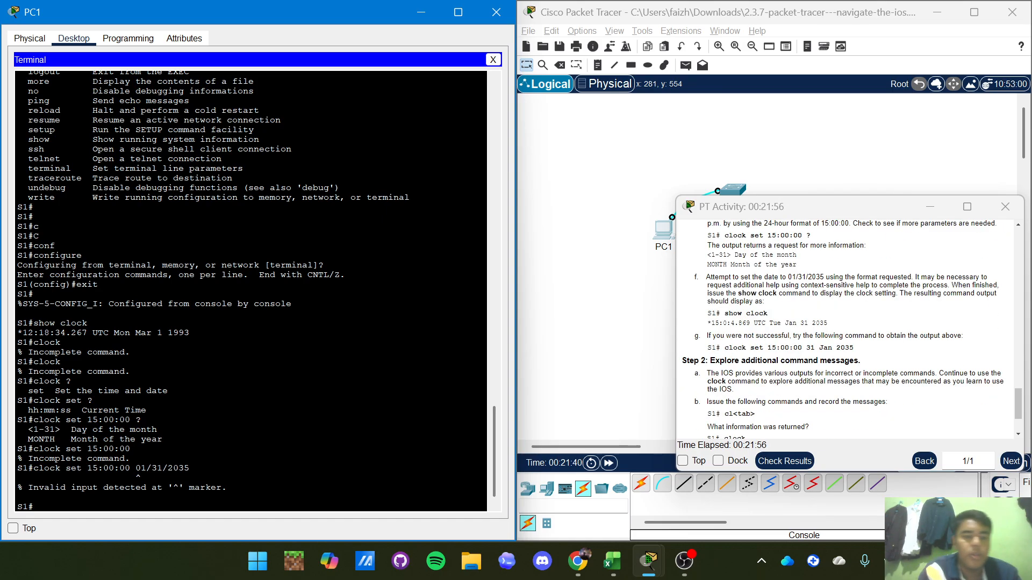
{"action": "key", "text": "Up"}
{"action": "key", "text": "BackSpace"}
{"action": "key", "text": "BackSpace"}
{"action": "key", "text": "BackSpace"}
{"action": "key", "text": "BackSpace"}
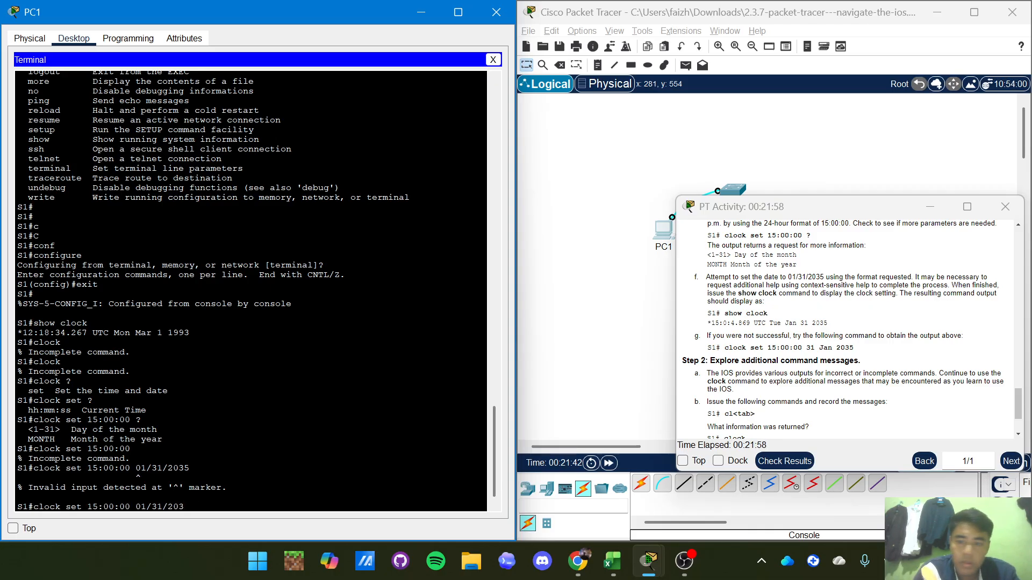
{"action": "key", "text": "BackSpace"}
{"action": "key", "text": "BackSpace"}
{"action": "key", "text": "BackSpace"}
{"action": "key", "text": "BackSpace"}
{"action": "key", "text": "BackSpace"}
{"action": "key", "text": "BackSpace"}
{"action": "type", "text": "31"}
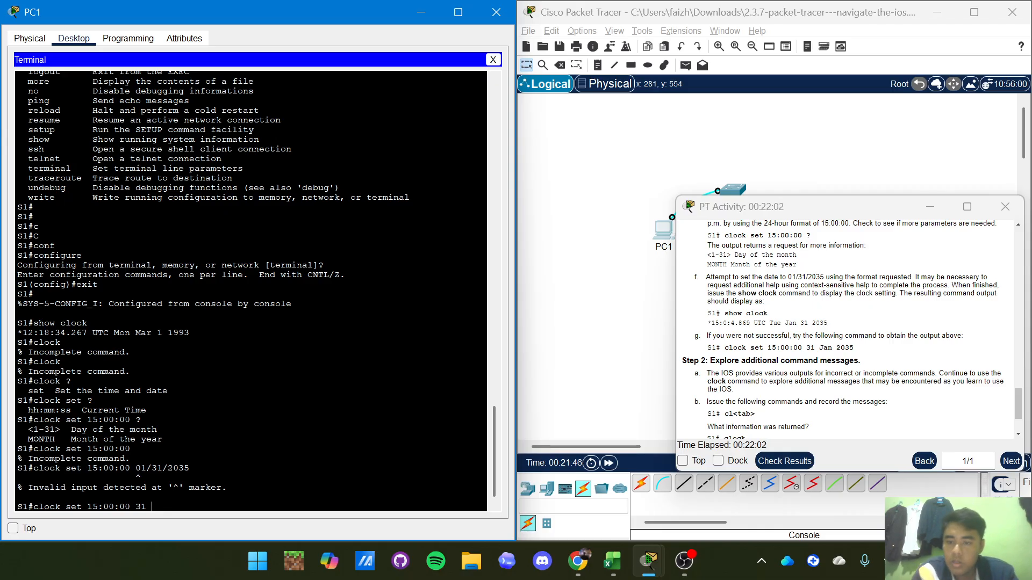
{"action": "type", "text": " Jan 2035"}
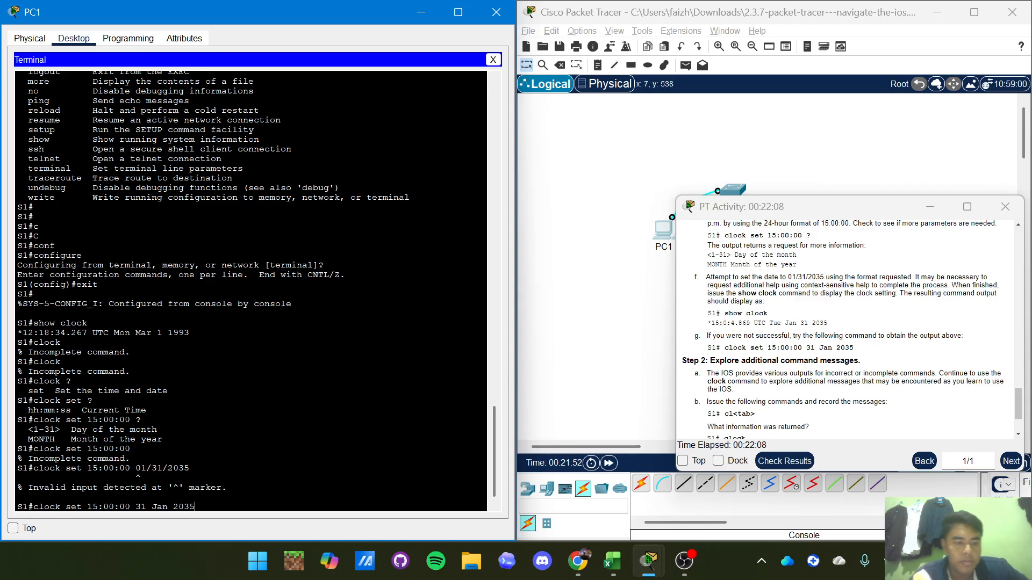
{"action": "key", "text": "Return"}
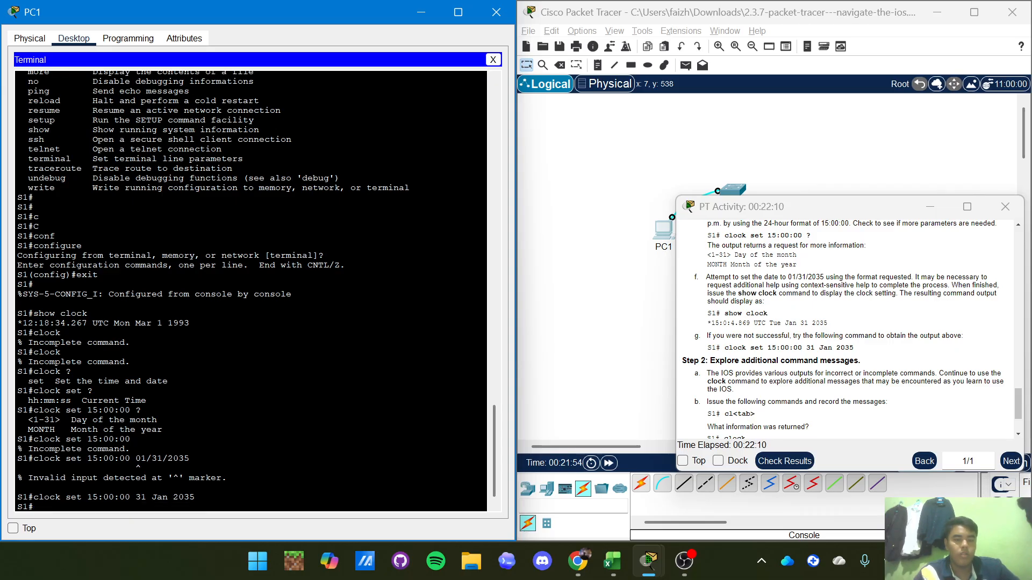
Check the switch's new time and date with show clock
{"action": "type", "text": "show"}
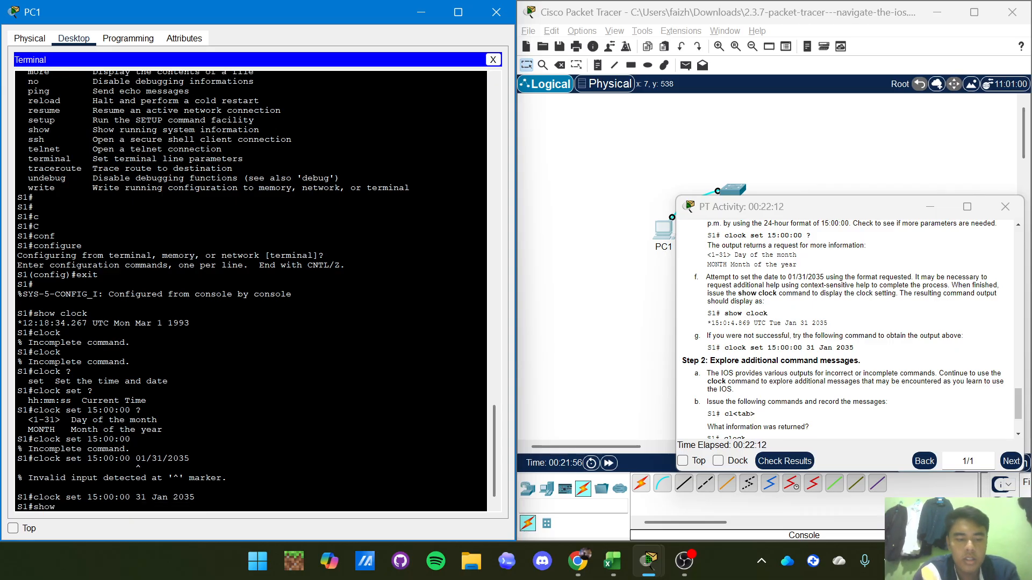
{"action": "type", "text": " clo"}
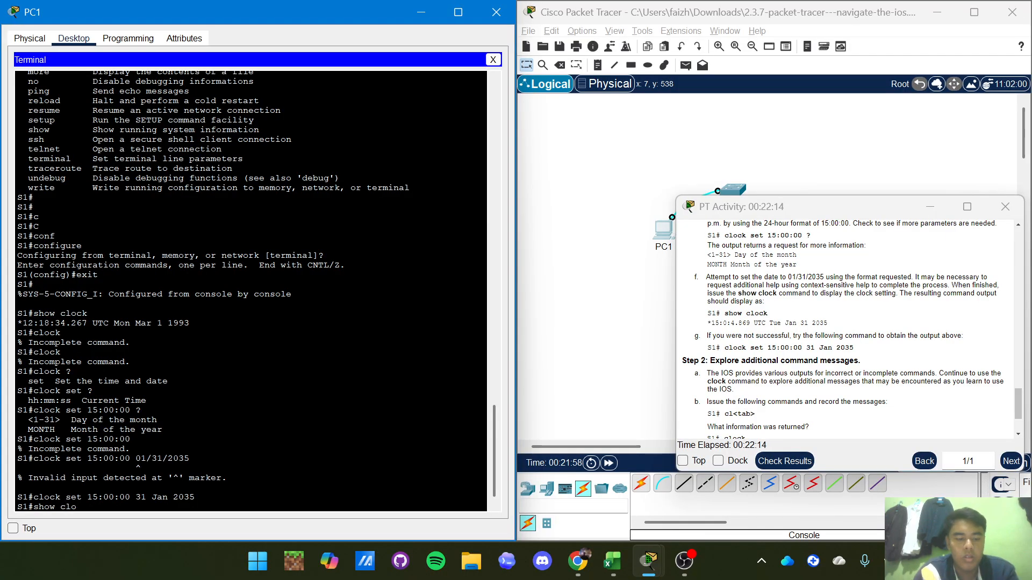
{"action": "key", "text": "Tab"}
{"action": "key", "text": "Return"}
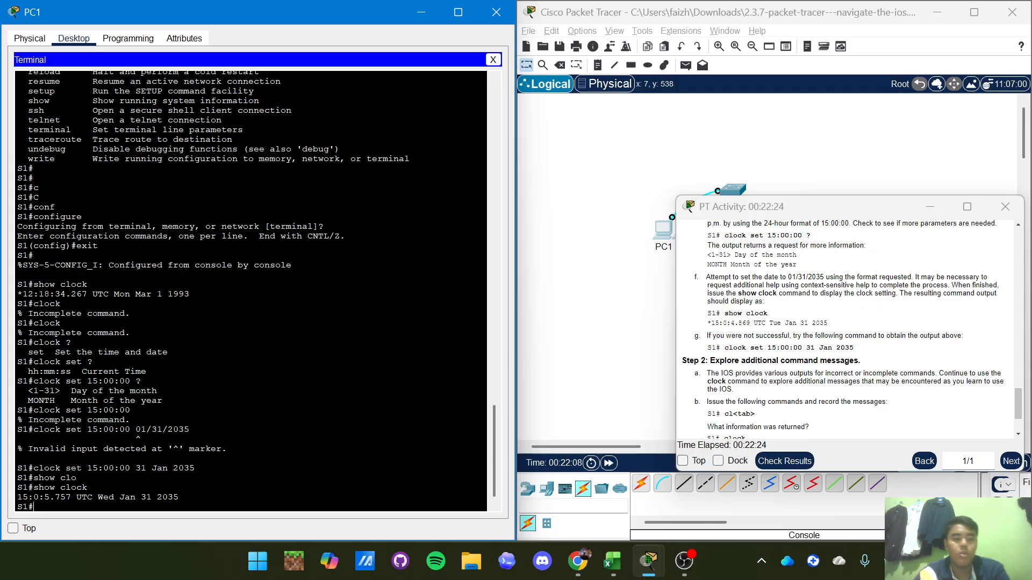
Bring up Step 2b in the instructions and try tab completion on the abbreviation cl
{"action": "scroll", "coordinate": [808, 361], "scroll_direction": "down", "scroll_amount": 2}
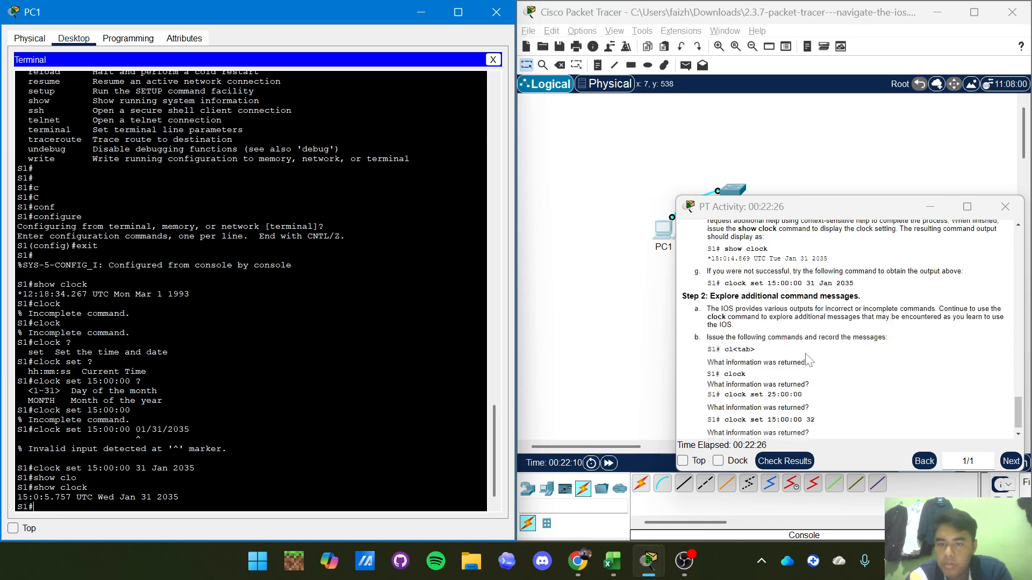
{"action": "scroll", "coordinate": [808, 361], "scroll_direction": "down", "scroll_amount": 1}
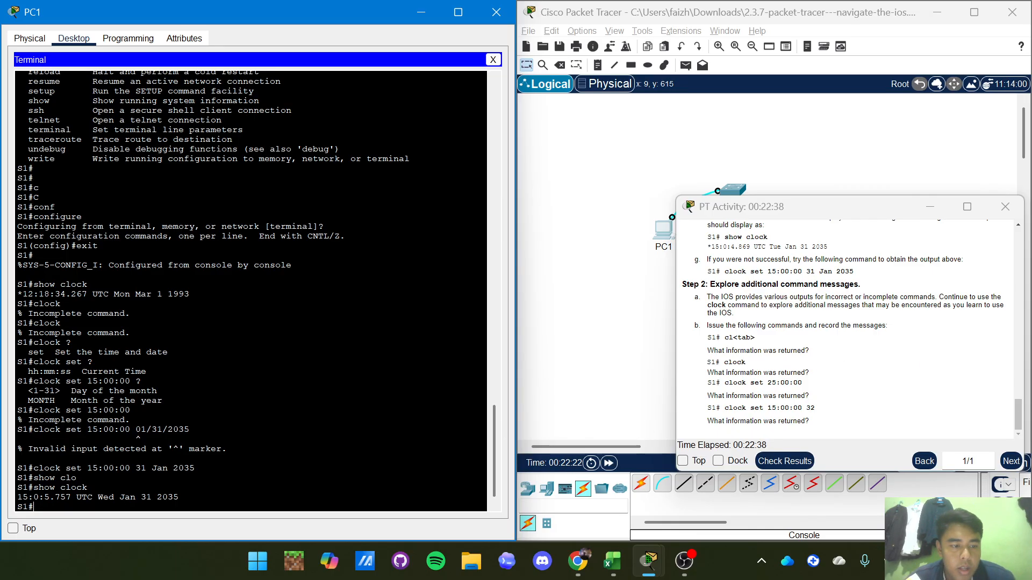
{"action": "type", "text": "cl"}
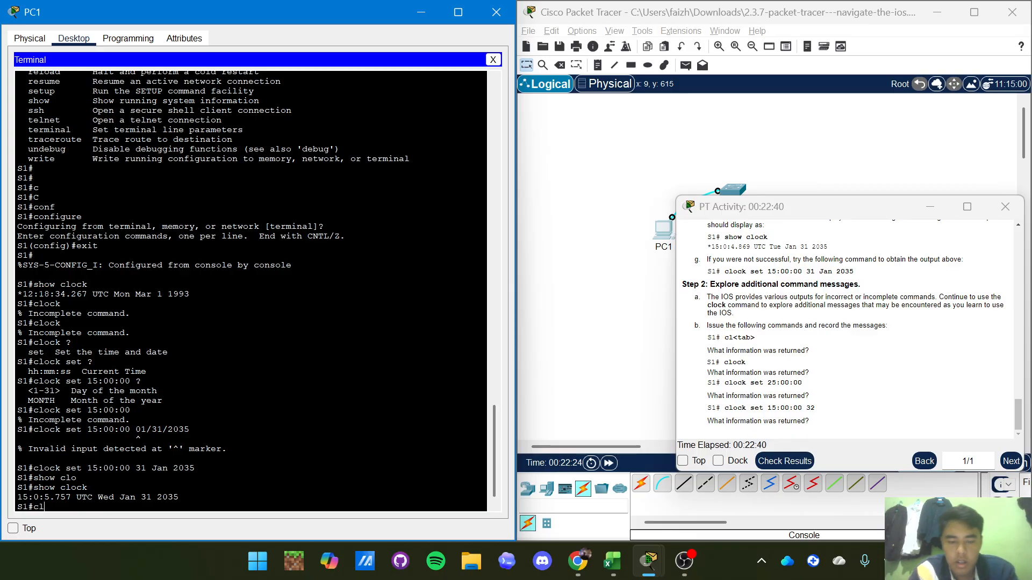
{"action": "key", "text": "Tab"}
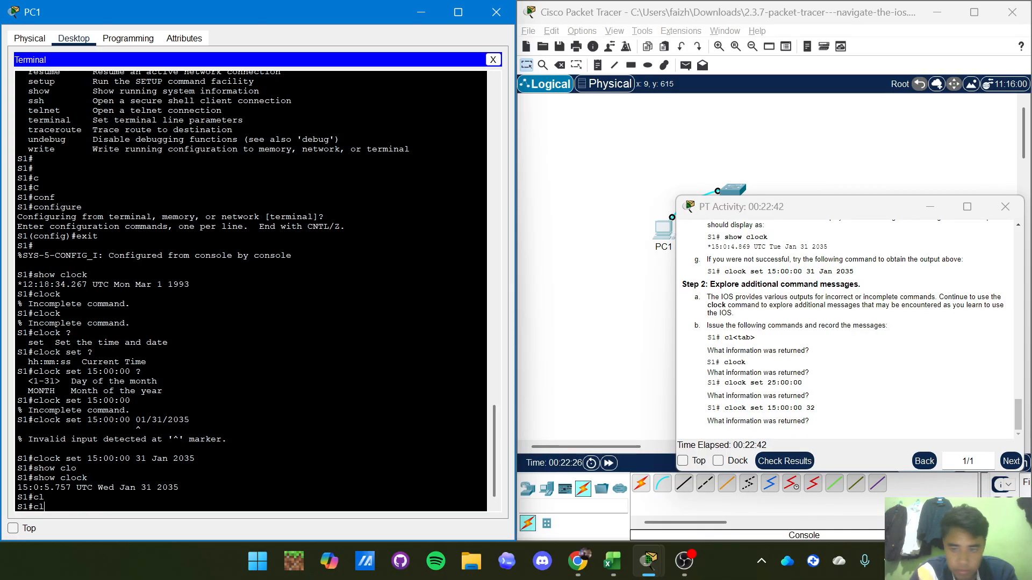
{"action": "key", "text": "Tab"}
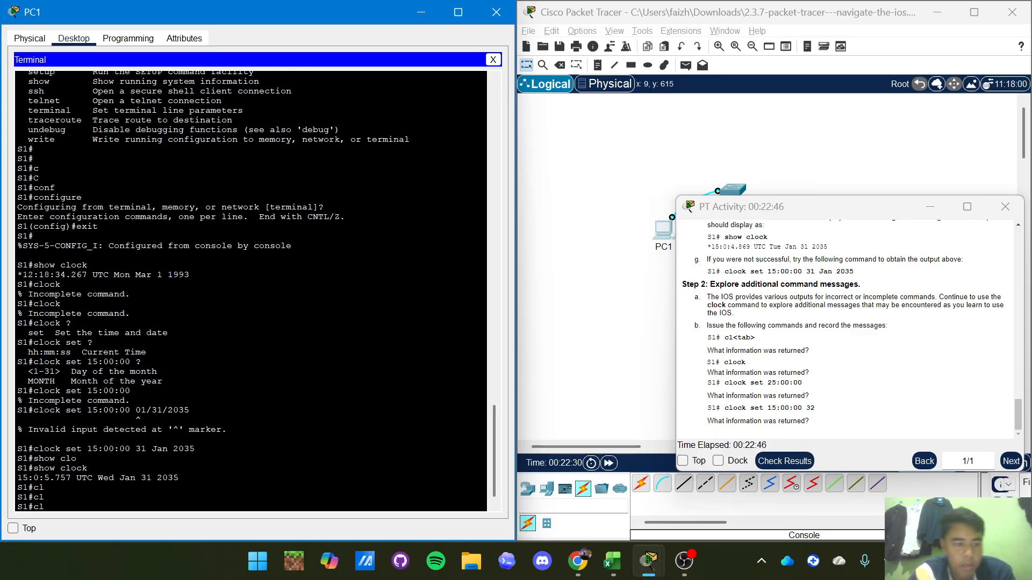
{"action": "key", "text": "Tab"}
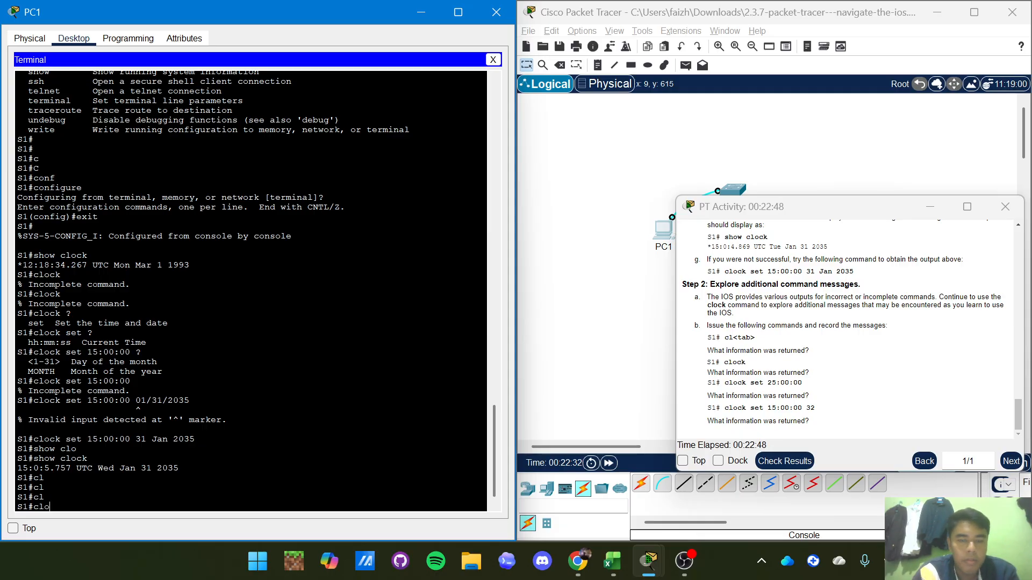
Extend the abbreviation to clo, complete it to clock, and run the command without parameters
{"action": "type", "text": "o"}
{"action": "key", "text": "Tab"}
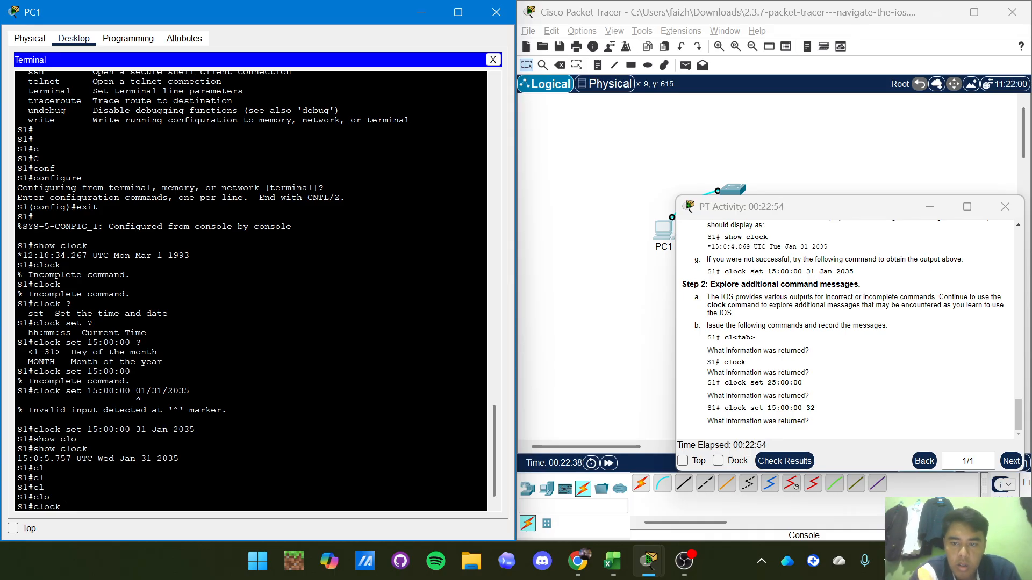
{"action": "key", "text": "Return"}
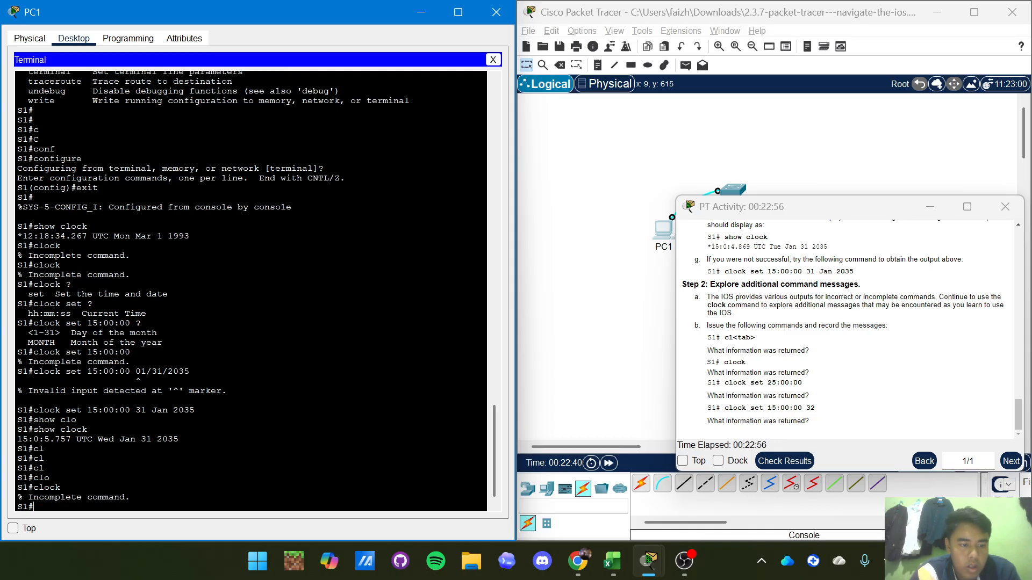
Following Step 2b, run clock set with the out-of-range time 25:00:00
{"action": "type", "text": "clock  "}
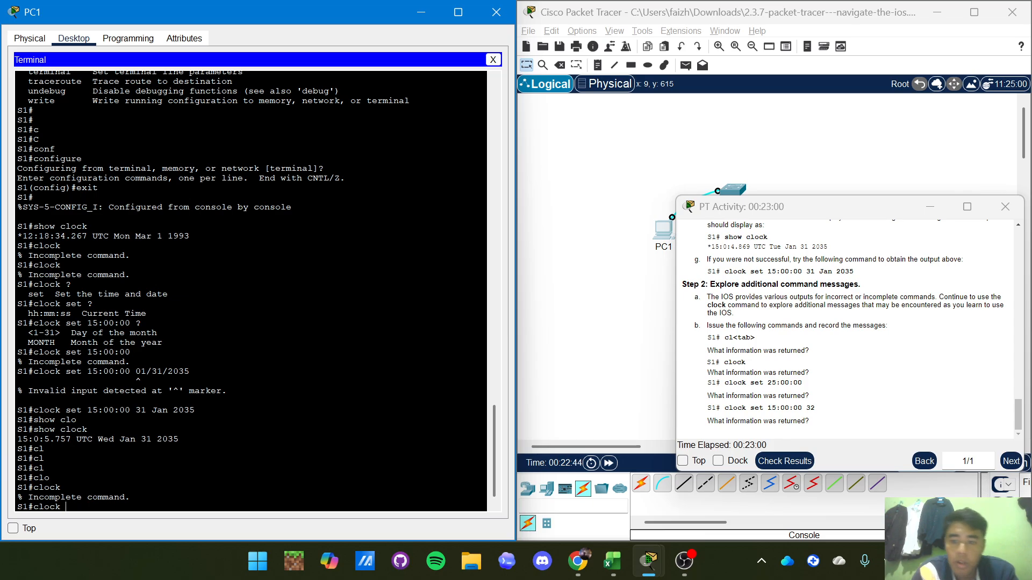
{"action": "type", "text": "set"}
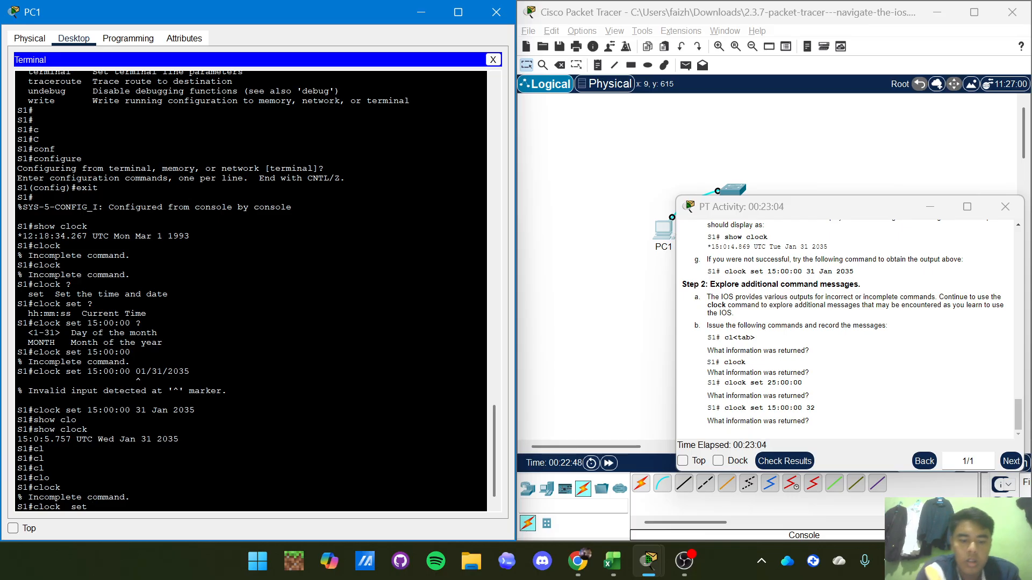
{"action": "type", "text": " 25:00:00"}
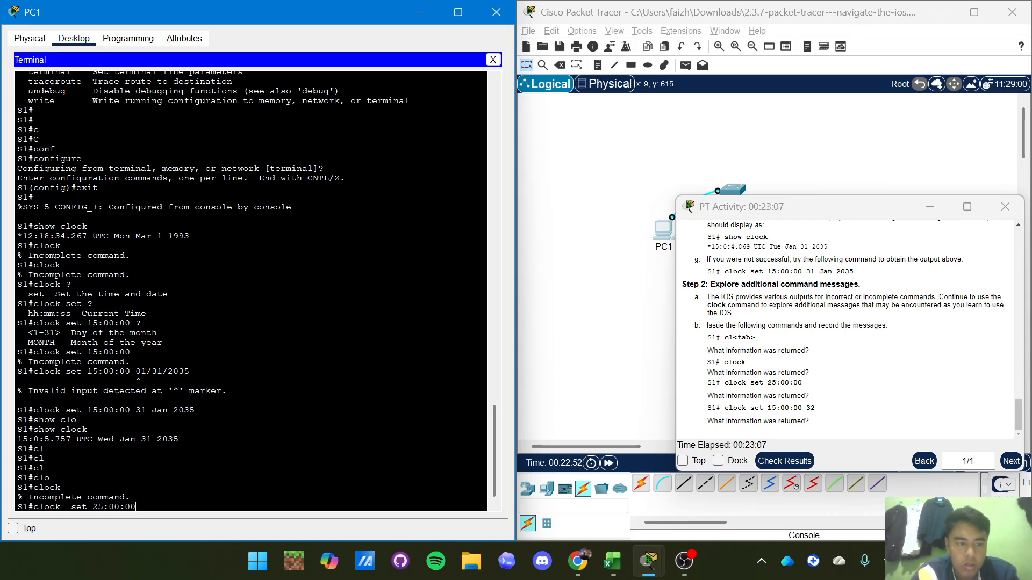
{"action": "key", "text": "Return"}
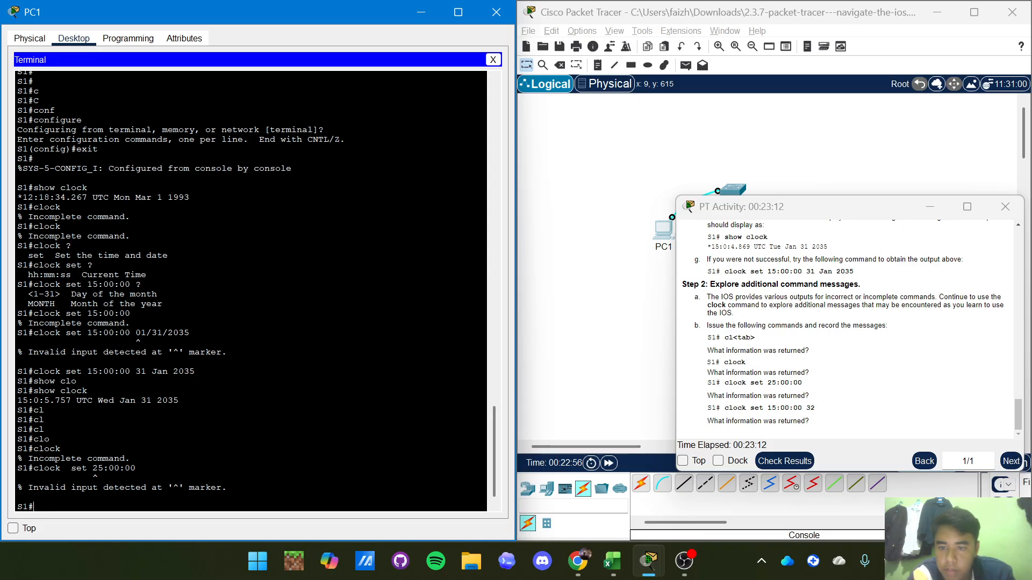
Remove the extra space between clock and set, and run clock set 25:00:00 again
{"action": "key", "text": "Up"}
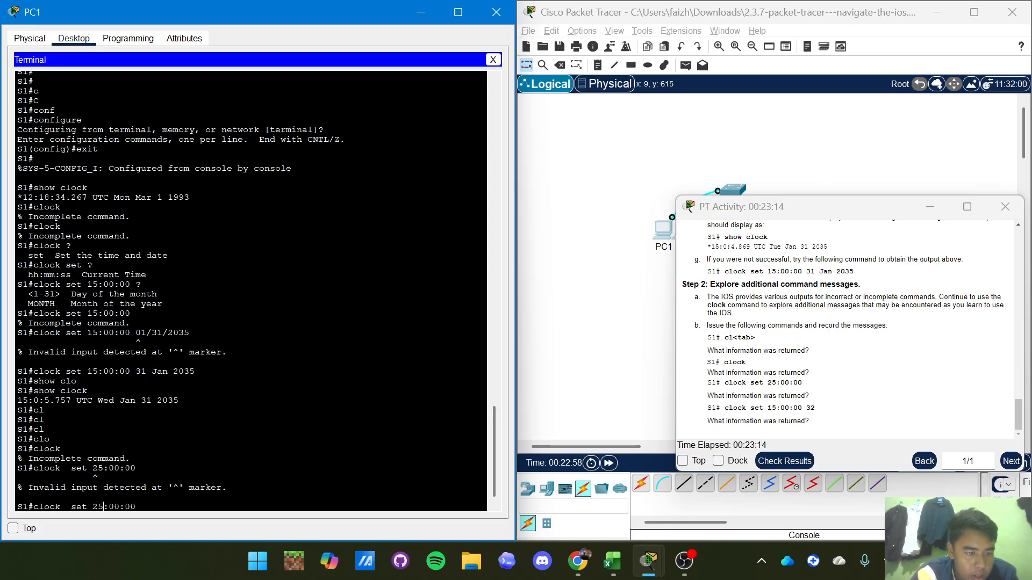
{"action": "key", "text": "Left"}
{"action": "key", "text": "Left"}
{"action": "key", "text": "Left"}
{"action": "key", "text": "BackSpace"}
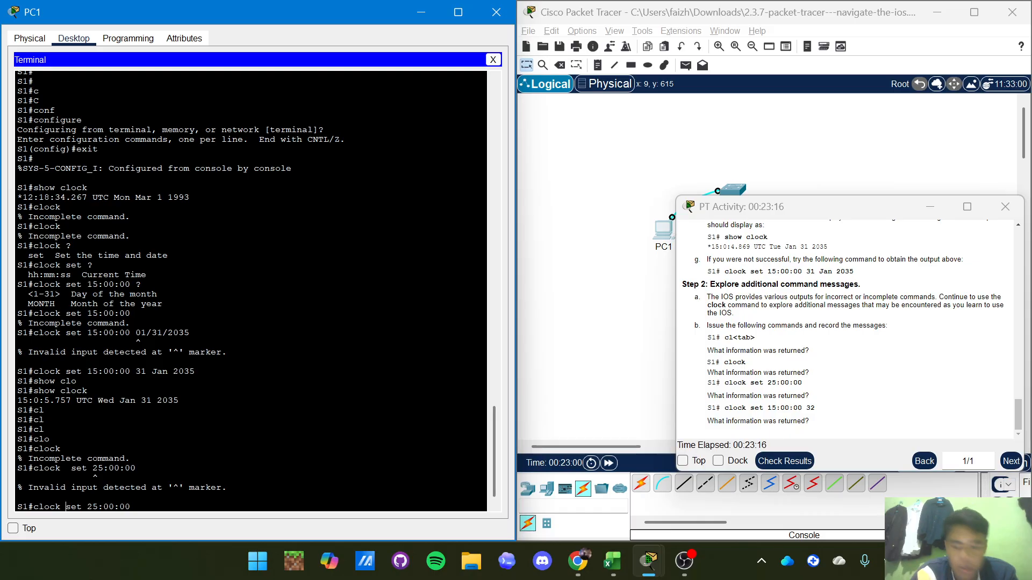
{"action": "key", "text": "Return"}
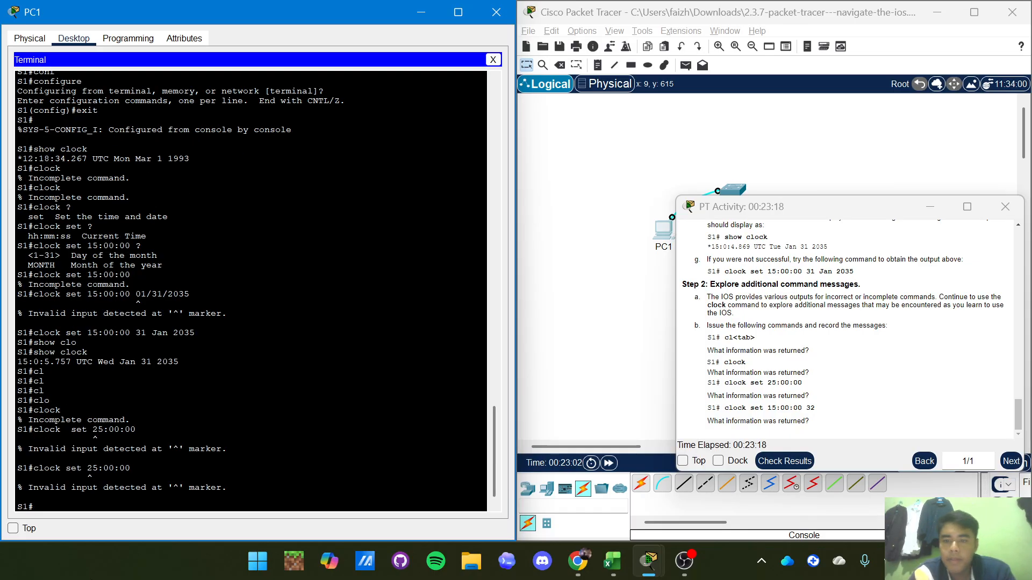
Following Step 2b, recall the previous command, change it to clock set 15:00:00 32, and run it on S1
{"action": "key", "text": "Up"}
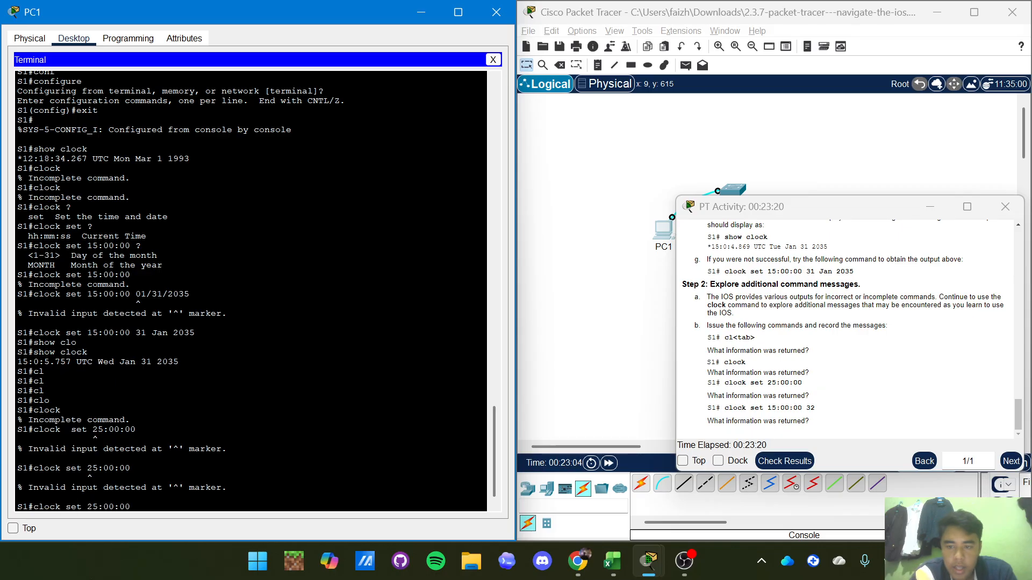
{"action": "key", "text": "Left"}
{"action": "key", "text": "Left"}
{"action": "key", "text": "Left"}
{"action": "key", "text": "Left"}
{"action": "key", "text": "Left"}
{"action": "key", "text": "BackSpace"}
{"action": "type", "text": "1"}
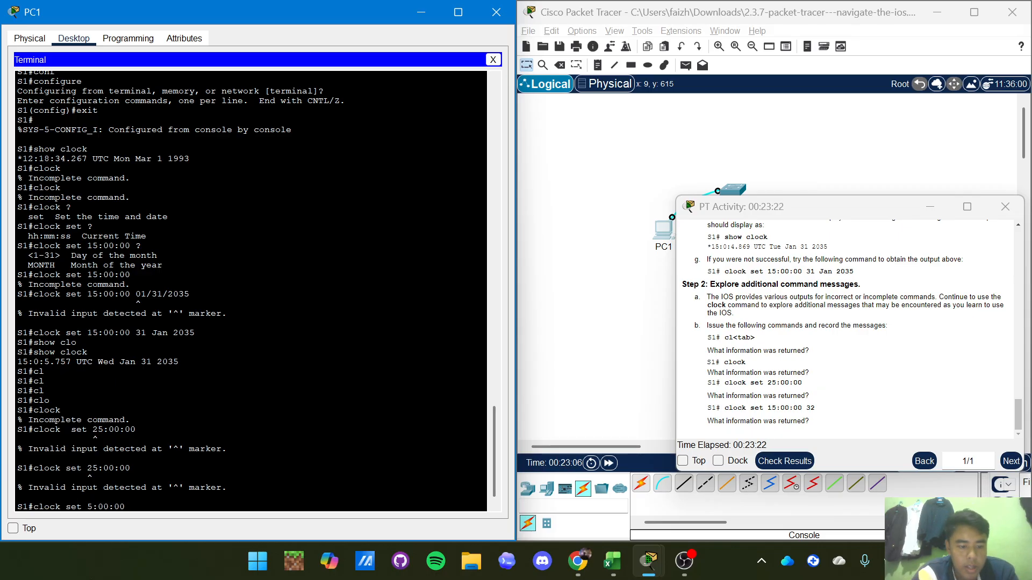
{"action": "key", "text": "Right"}
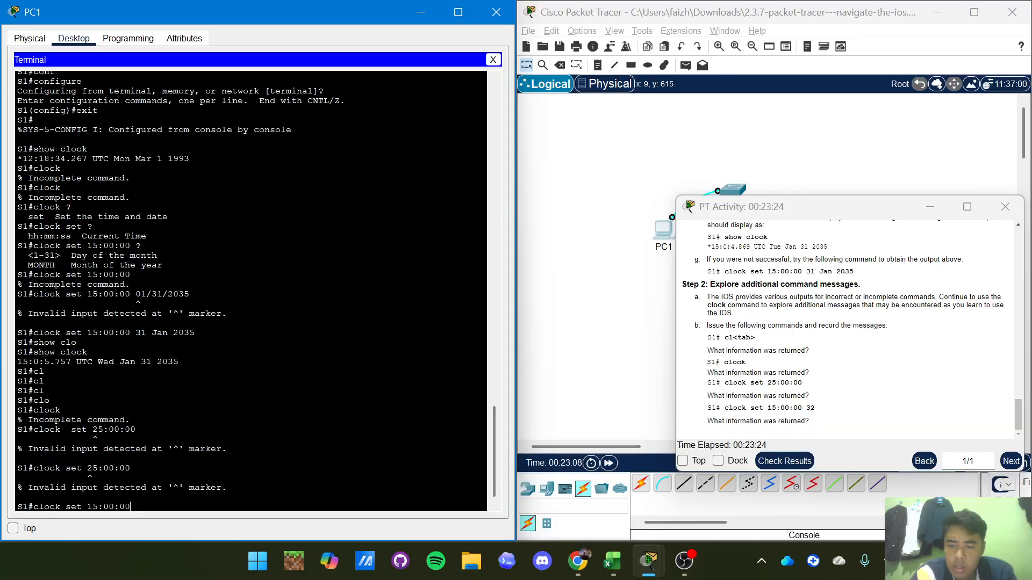
{"action": "type", "text": "32"}
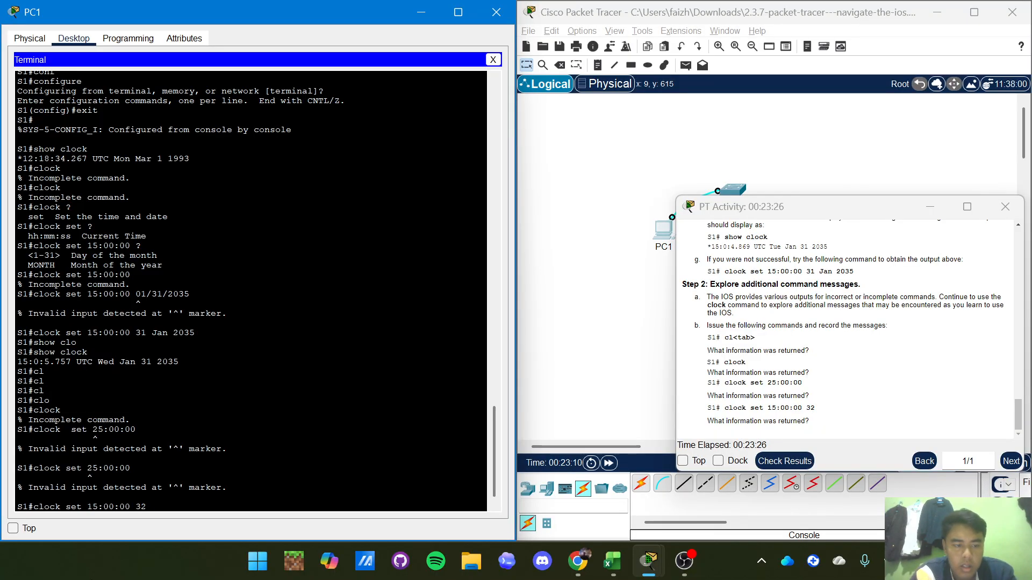
{"action": "key", "text": "Return"}
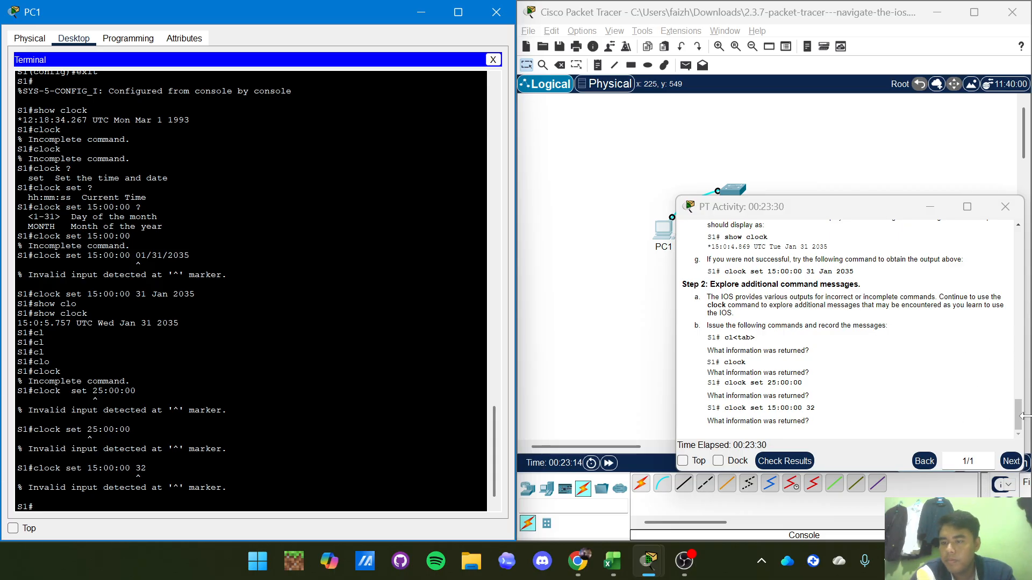
Review the terminal output of the clock commands against the Step 2b questions at the end of the activity instructions
{"action": "left_click_drag", "start_coordinate": [1020, 410], "coordinate": [1021, 422]}
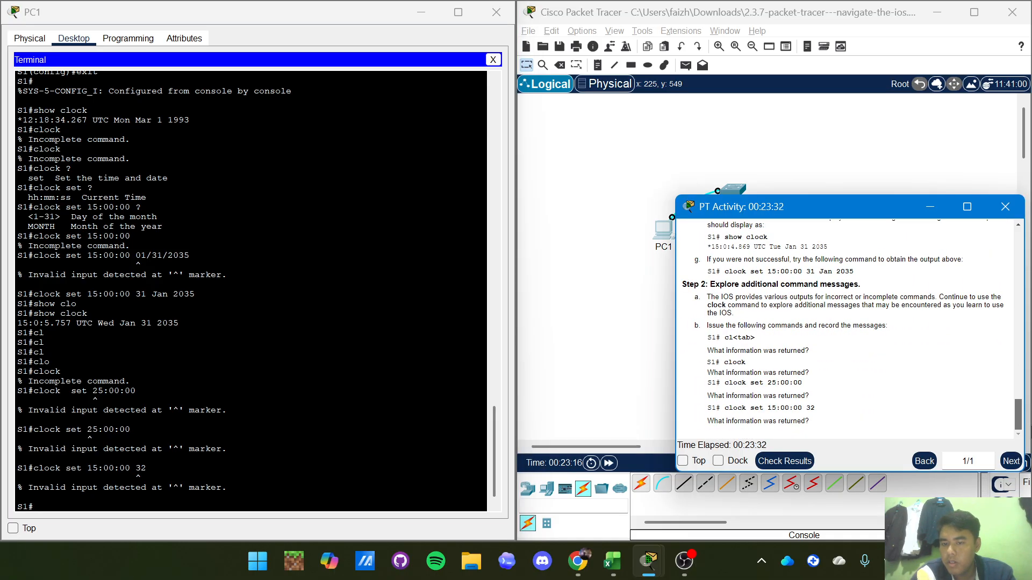
{"action": "left_click", "coordinate": [1024, 427]}
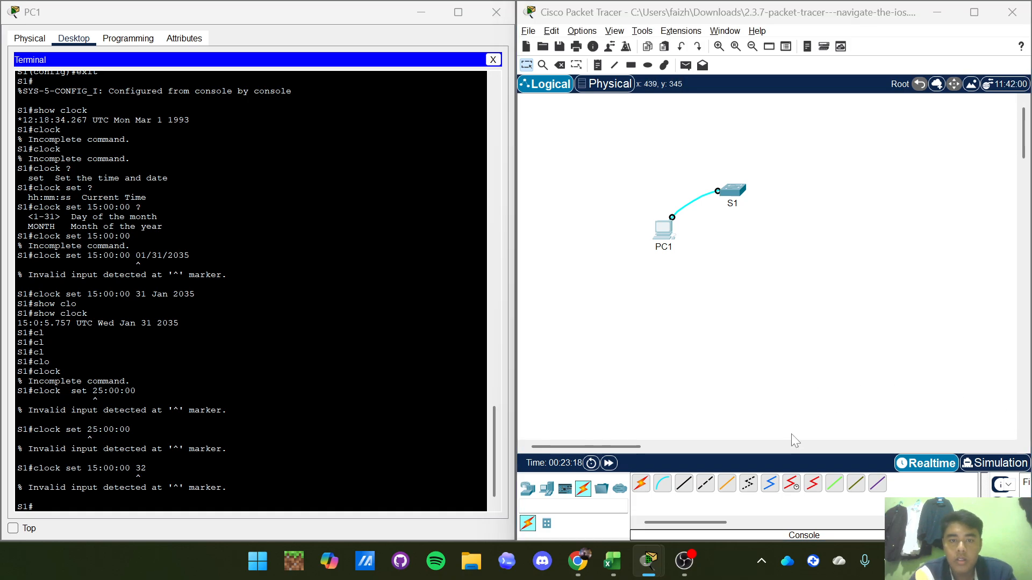
{"action": "key", "text": "alt+Tab"}
{"action": "left_click", "coordinate": [622, 235]}
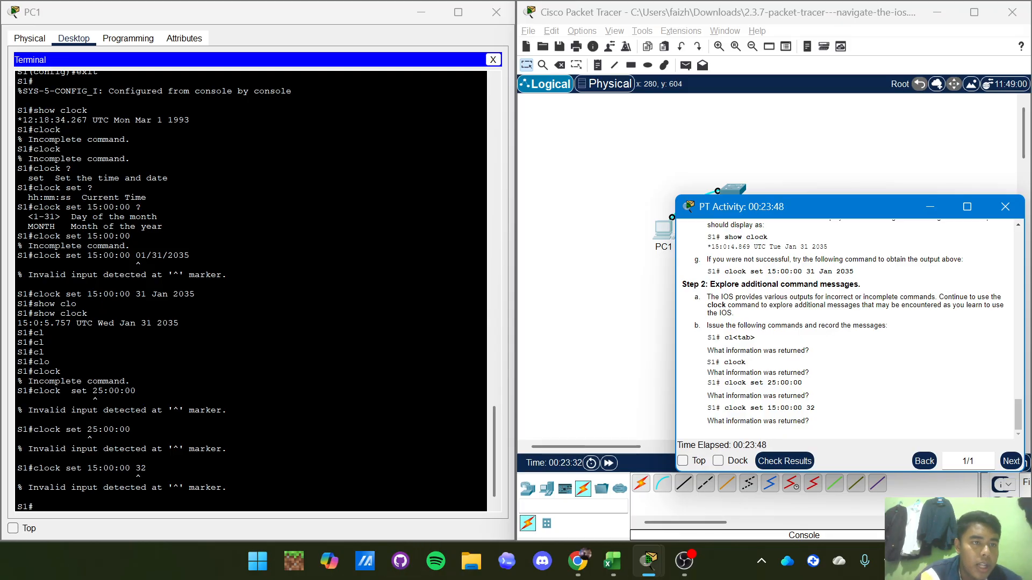
{"action": "scroll", "coordinate": [252, 290], "scroll_direction": "up", "scroll_amount": 2}
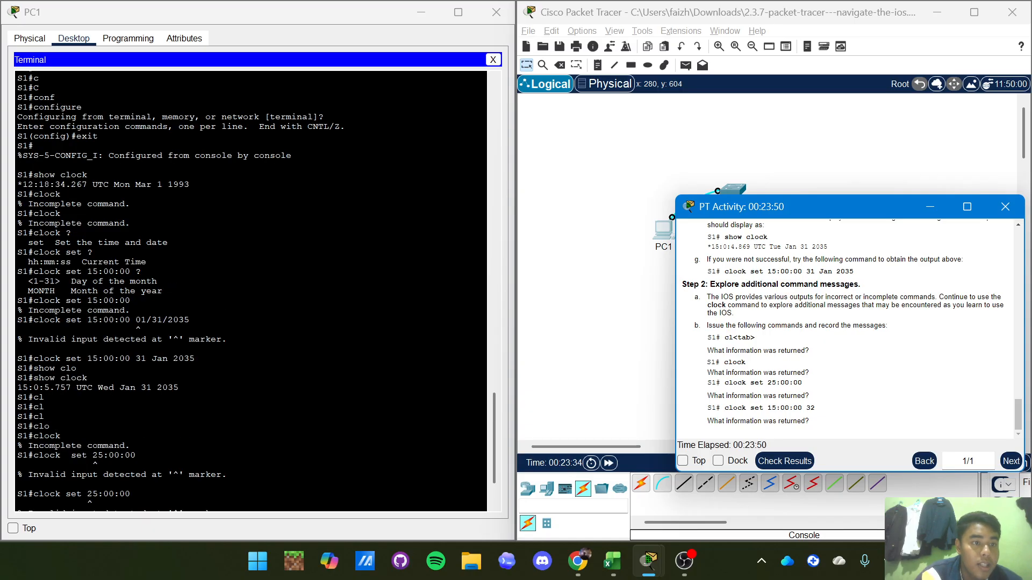
{"action": "scroll", "coordinate": [251, 291], "scroll_direction": "down", "scroll_amount": 2}
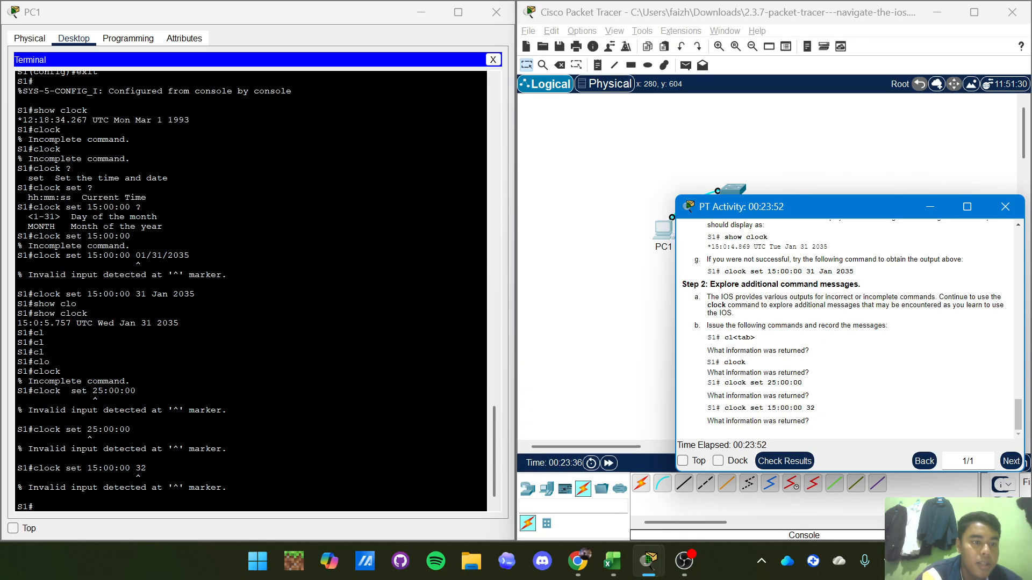
{"action": "scroll", "coordinate": [849, 409], "scroll_direction": "up", "scroll_amount": 1}
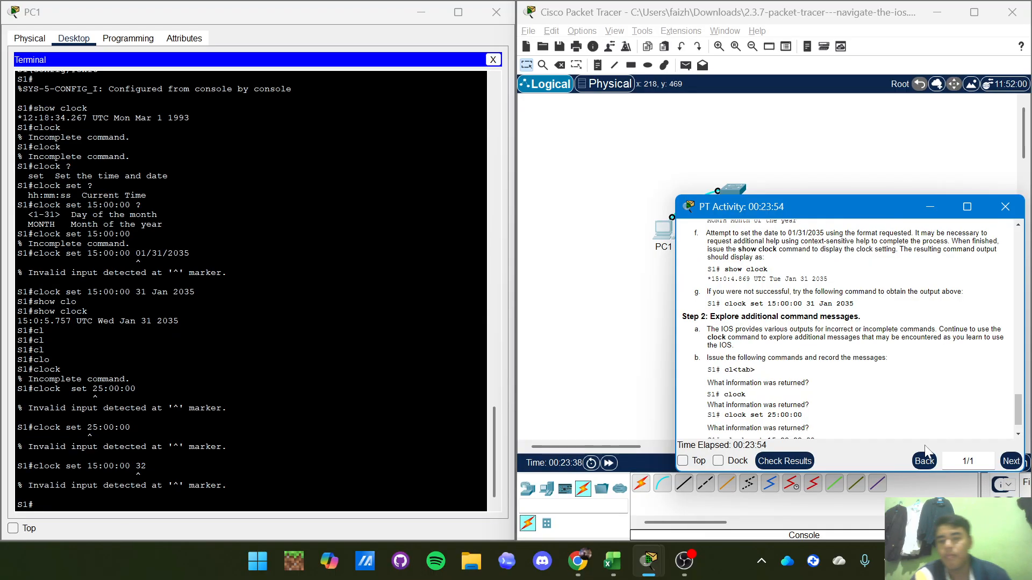
{"action": "scroll", "coordinate": [849, 409], "scroll_direction": "down", "scroll_amount": 1}
{"action": "scroll", "coordinate": [849, 409], "scroll_direction": "up", "scroll_amount": 1}
{"action": "scroll", "coordinate": [844, 383], "scroll_direction": "down", "scroll_amount": 1}
{"action": "scroll", "coordinate": [839, 376], "scroll_direction": "up", "scroll_amount": 1}
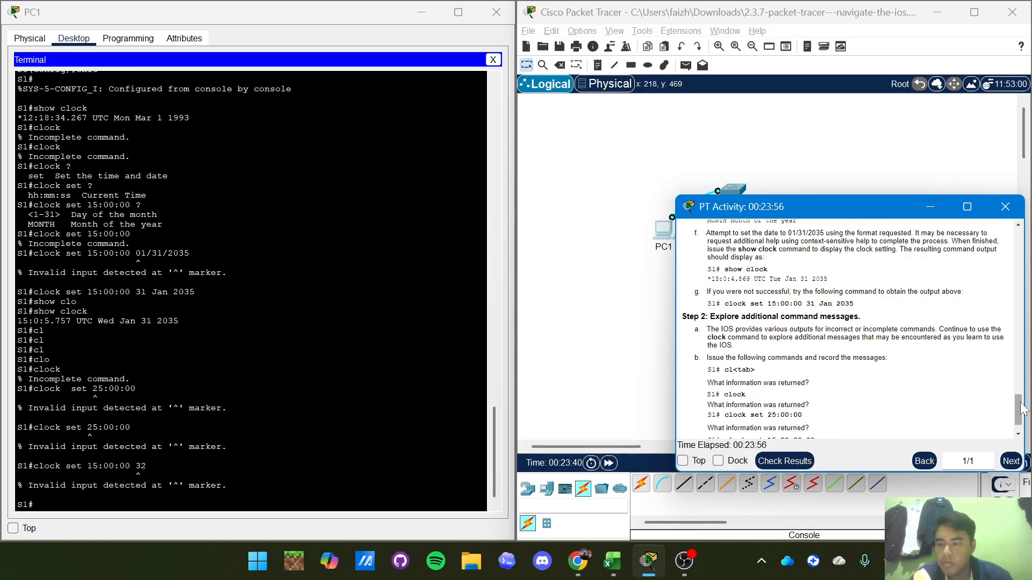
{"action": "scroll", "coordinate": [1021, 414], "scroll_direction": "down", "scroll_amount": 1}
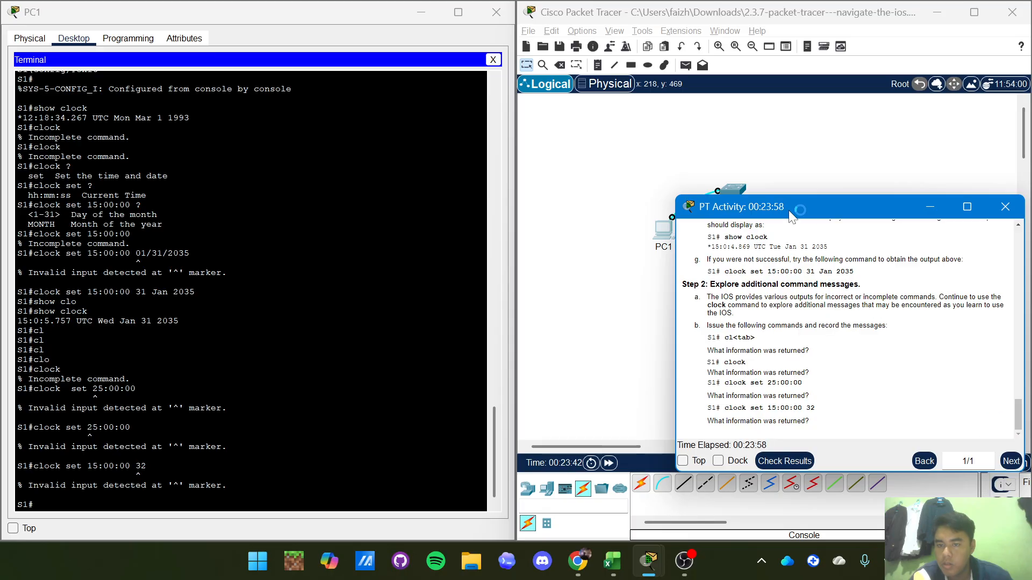
Check the activity results and view the assessment items and connectivity tests
{"action": "left_click_drag", "start_coordinate": [813, 213], "coordinate": [786, 166]}
{"action": "left_click", "coordinate": [758, 417]}
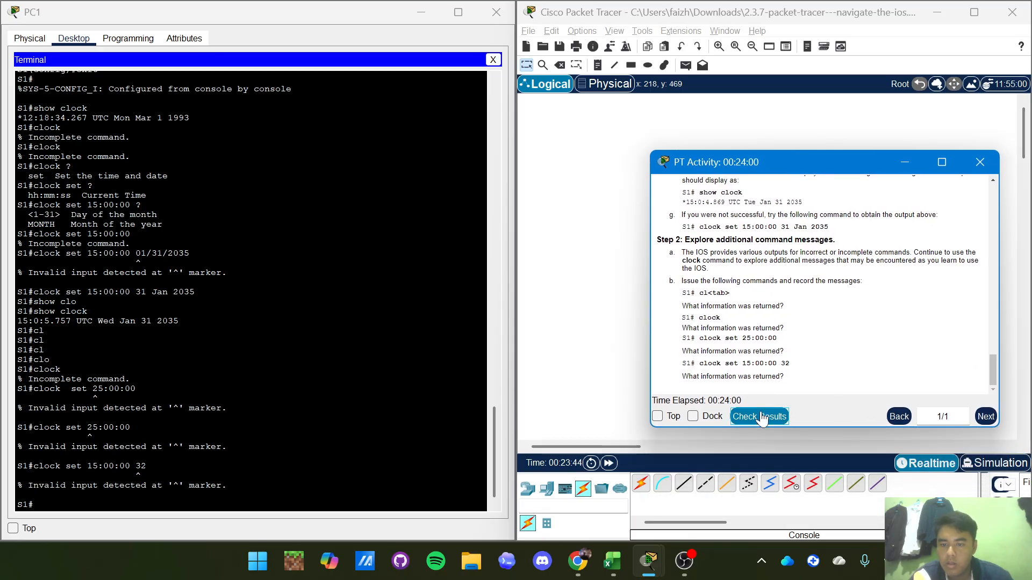
{"action": "left_click", "coordinate": [655, 95]}
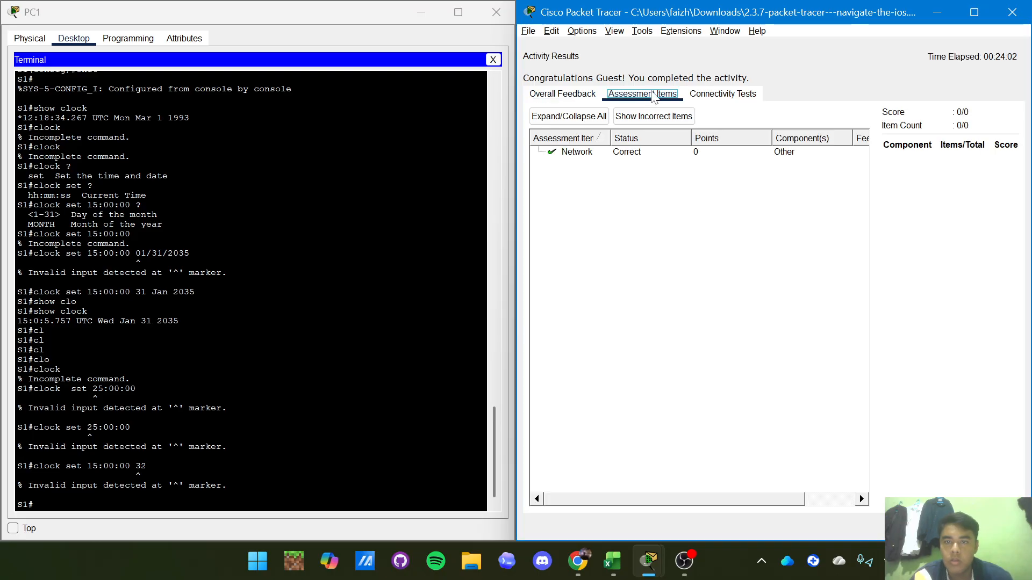
{"action": "left_click", "coordinate": [702, 97]}
{"action": "left_click", "coordinate": [661, 96]}
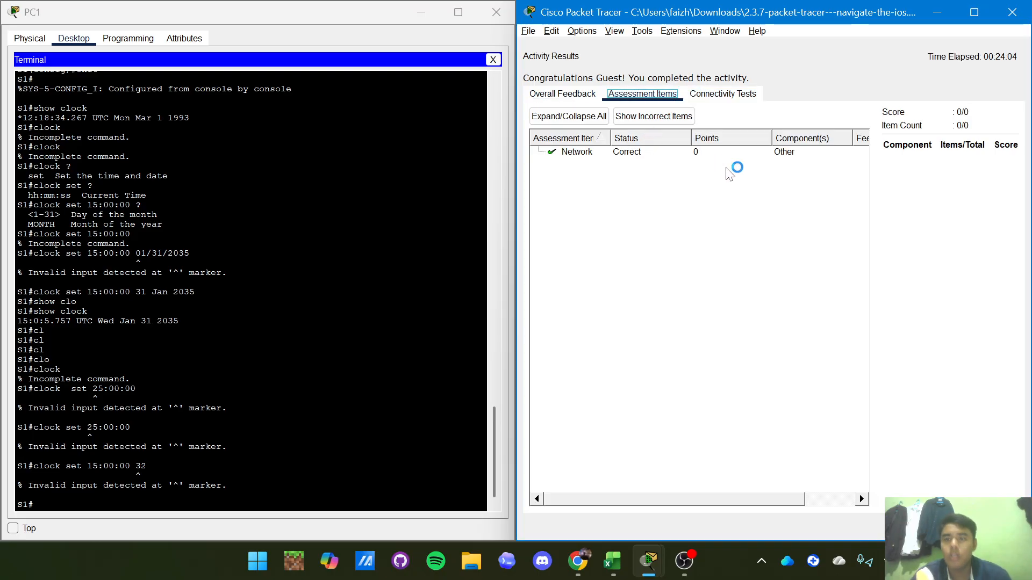